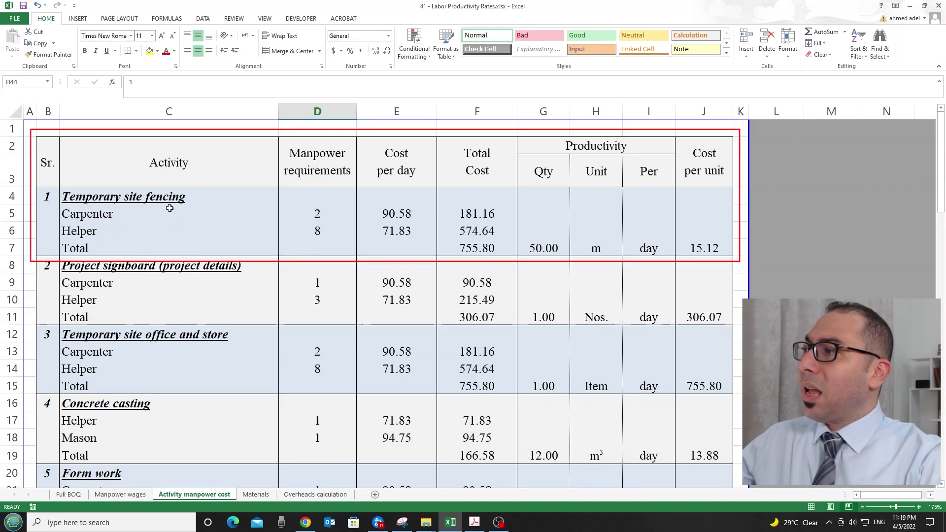
Examine the carpenter and helper requirements and the daily productivity quantity and unit for Temporary site fencing.
click(283, 213)
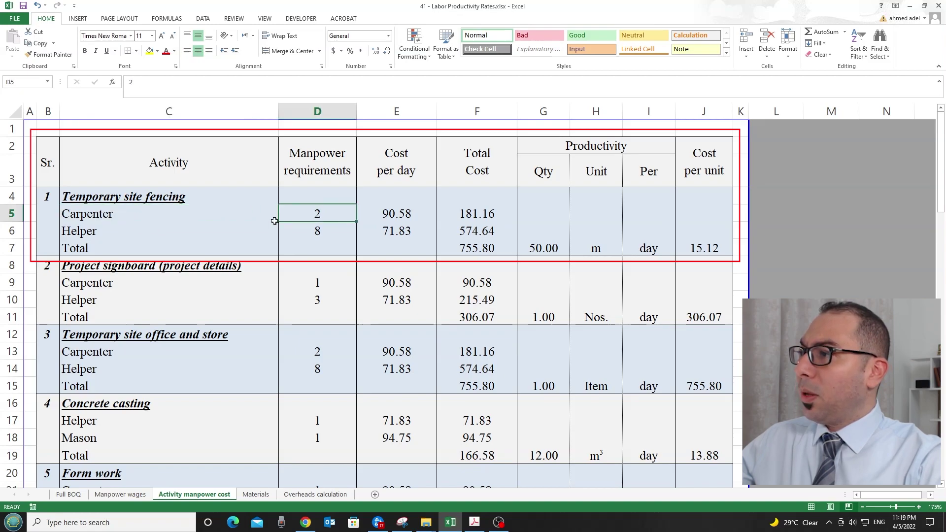
click(311, 234)
click(540, 242)
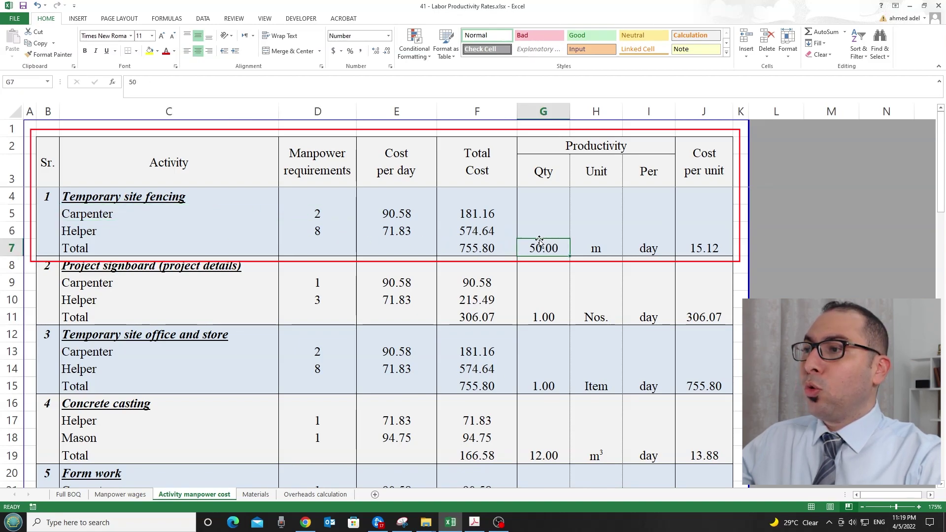
shift+click(573, 248)
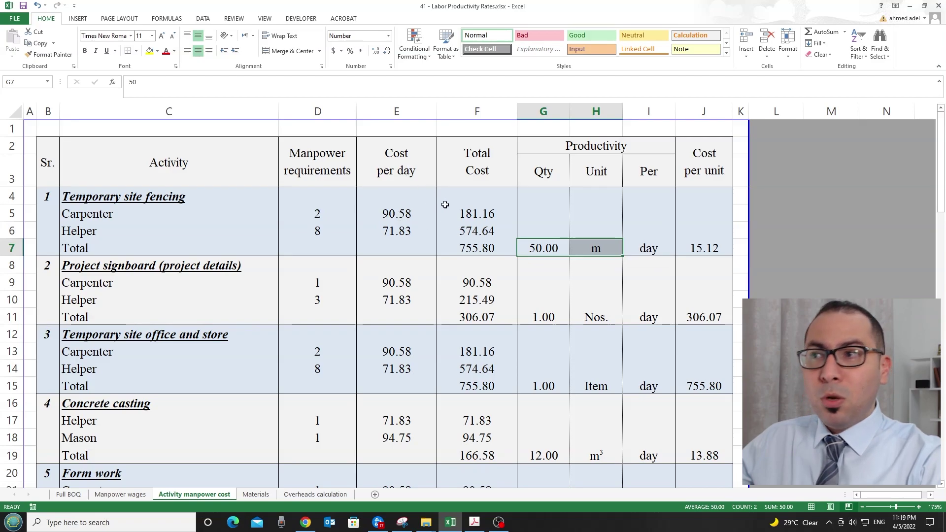
Trace how the Temporary site fencing crew's total cost and daily productivity lead to the cost per unit.
click(476, 248)
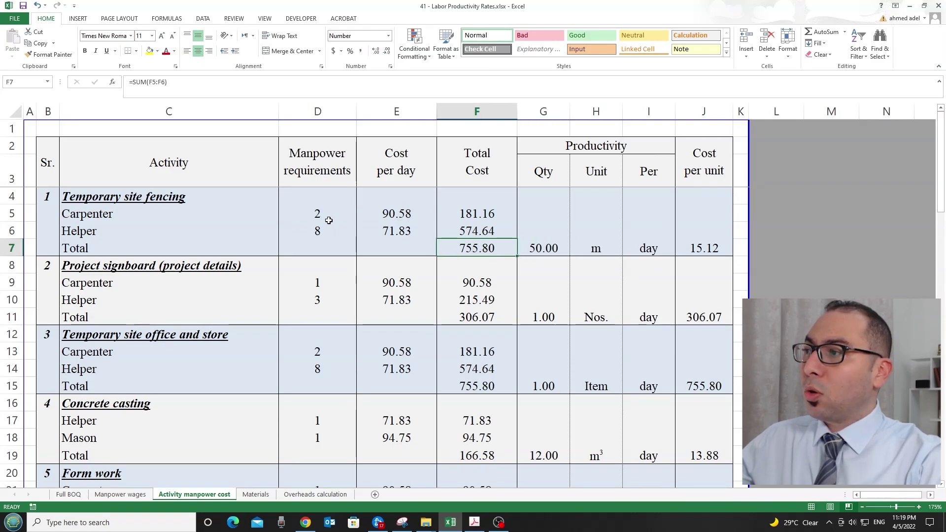
drag(319, 214, 321, 226)
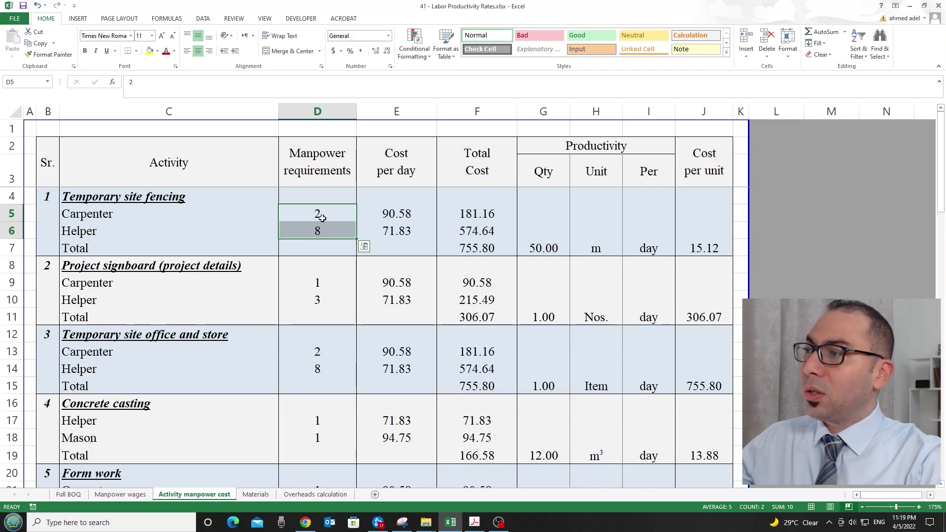
click(488, 248)
click(542, 254)
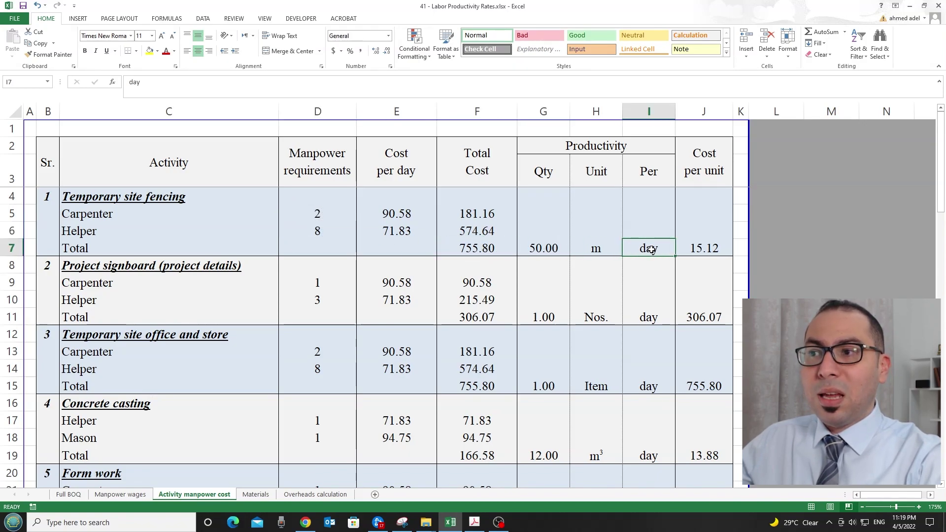
click(702, 244)
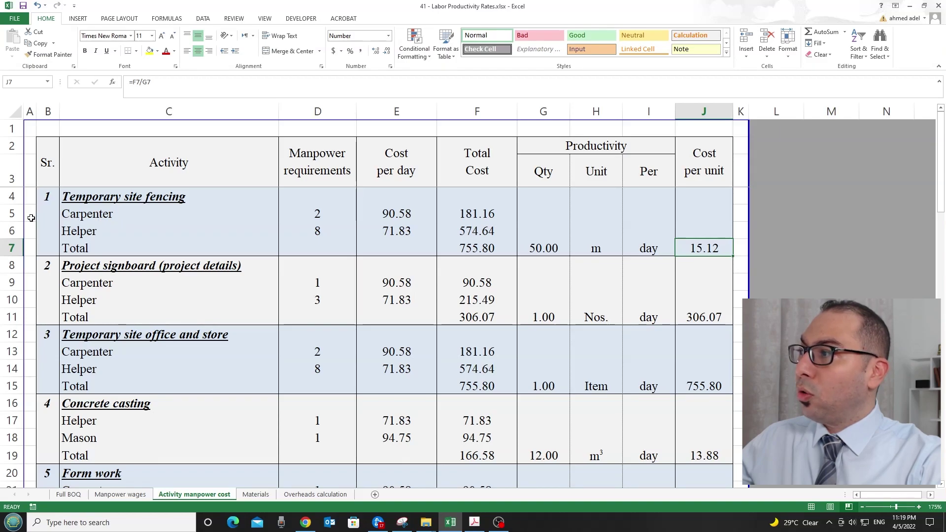
Recheck the Temporary site fencing activity's carpenter and helper rows against its daily productivity quantity.
click(81, 199)
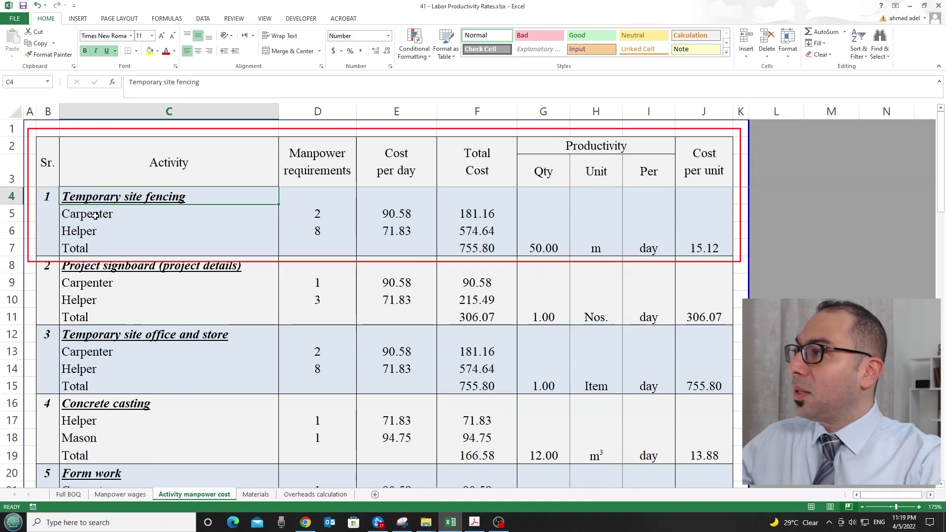
click(91, 216)
click(87, 231)
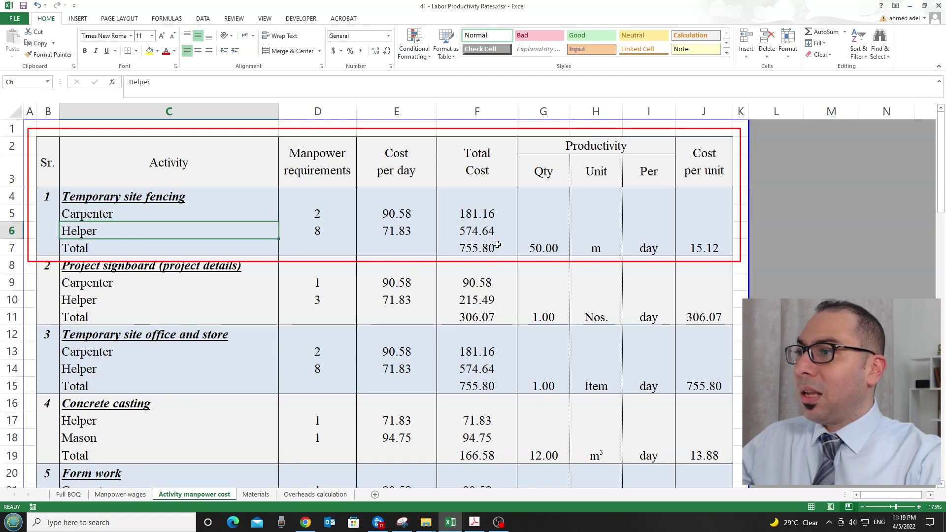
click(544, 248)
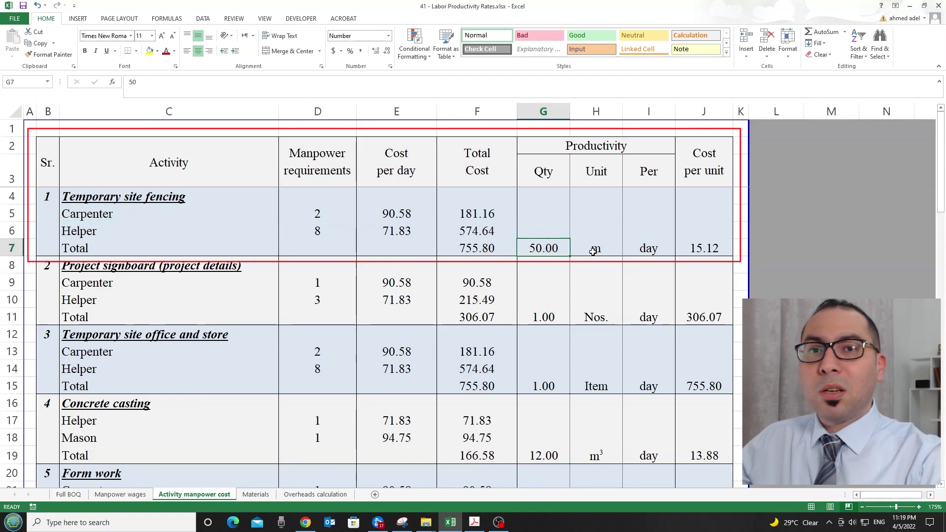
Examine the carpenter and helper requirements and the daily productivity for the Project signboard activity.
click(386, 476)
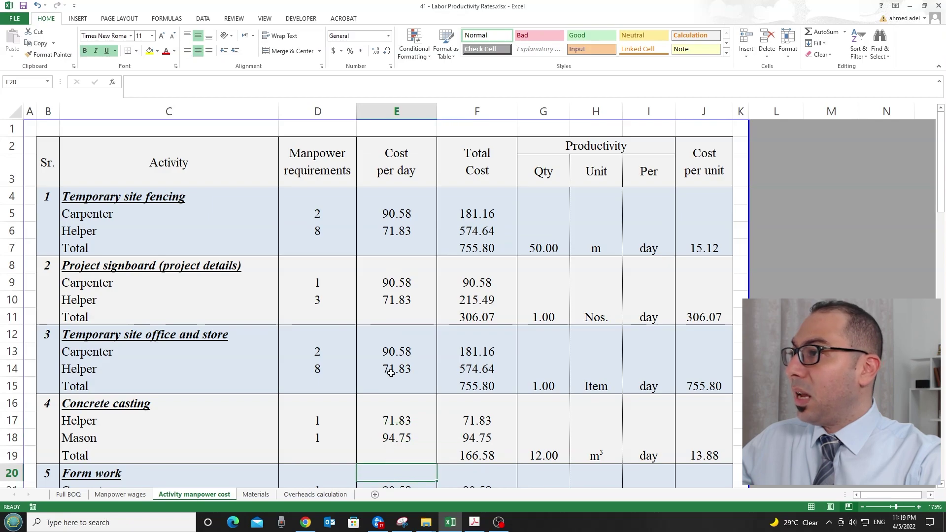
key(Down)
key(Down)
key(Down)
key(Down)
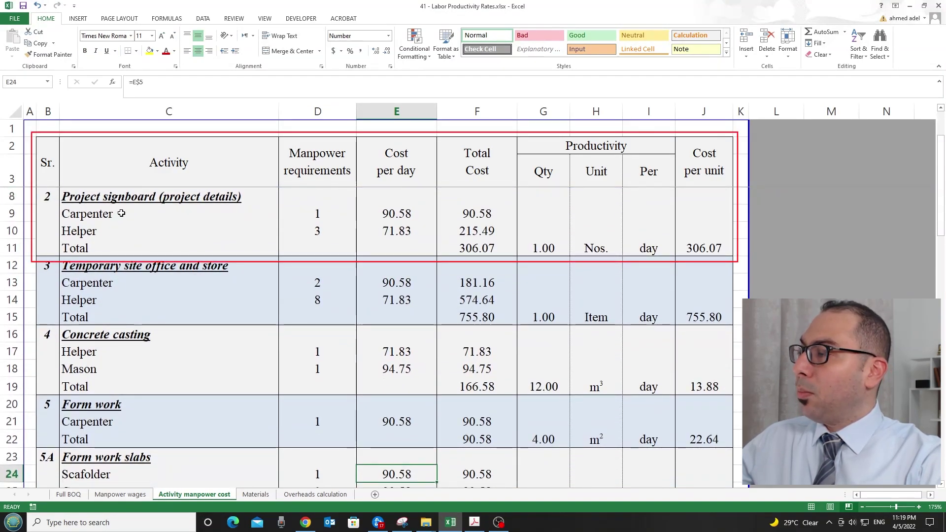
click(121, 214)
click(313, 215)
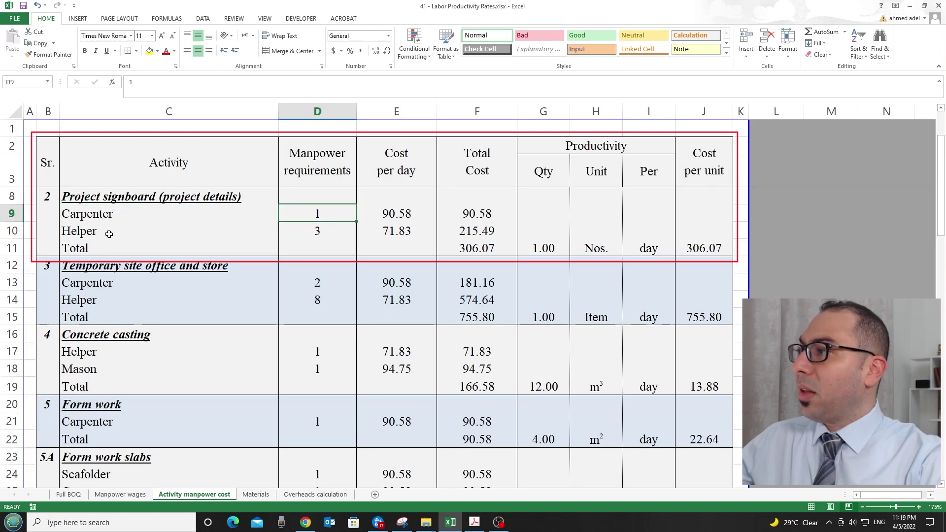
click(109, 234)
click(295, 231)
click(544, 248)
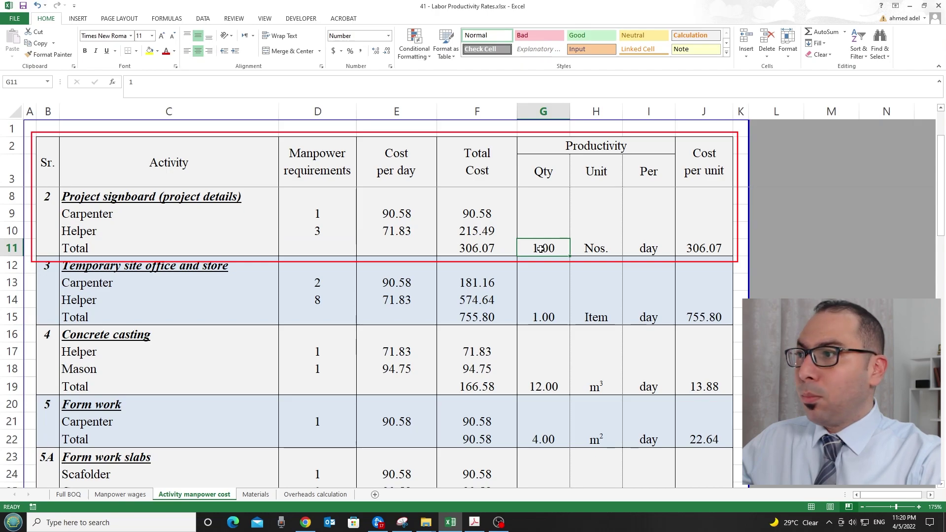
click(317, 231)
click(321, 215)
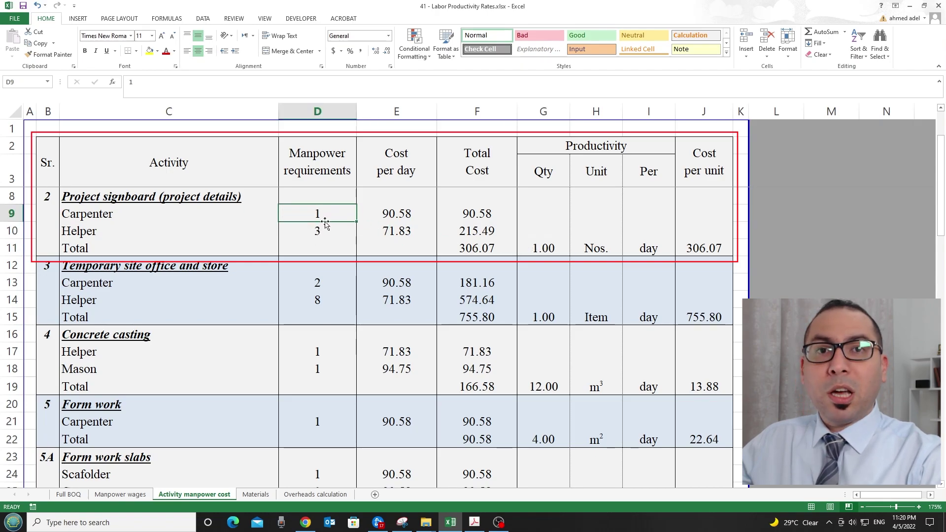
drag(558, 252, 584, 245)
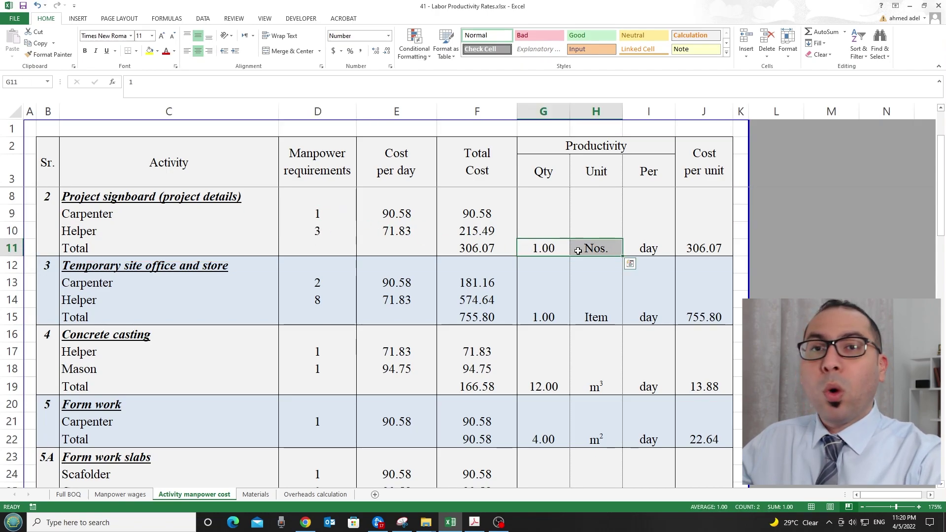
Examine the crew requirements and the productivity quantity, unit and period for Temporary site office and store.
click(388, 474)
key(Down)
key(Down)
key(Down)
key(Down)
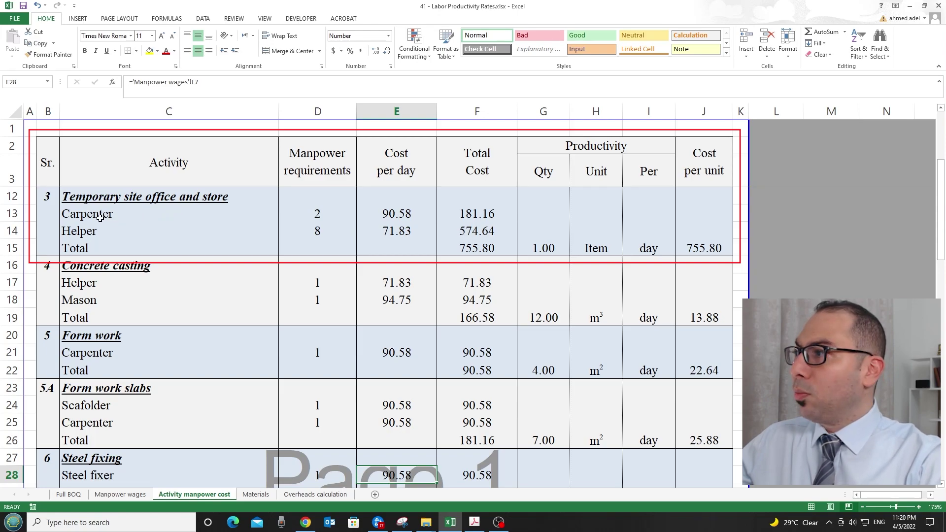
click(319, 214)
key(Down)
click(321, 213)
drag(321, 213, 315, 230)
drag(543, 248, 563, 250)
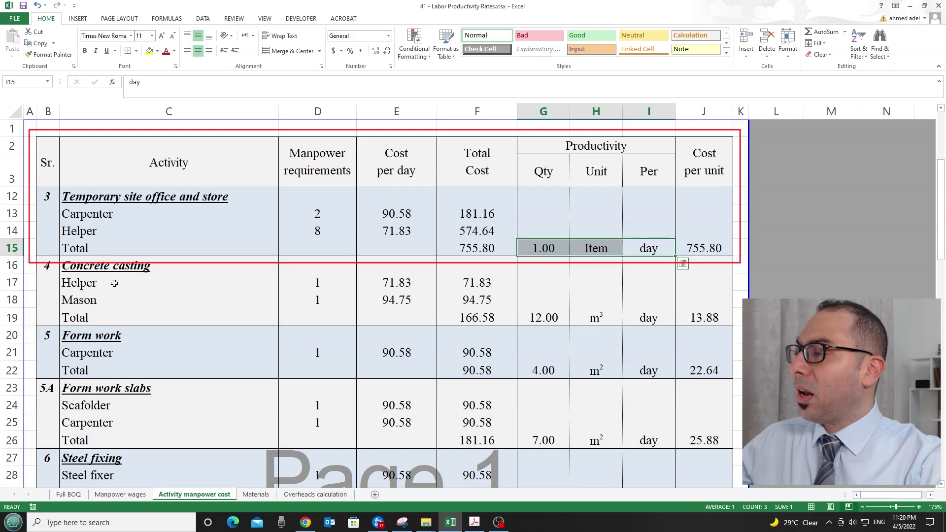
Examine the helper and mason requirements and the daily productivity quantity for Concrete casting.
click(409, 474)
key(Down)
key(Down)
key(Down)
key(Down)
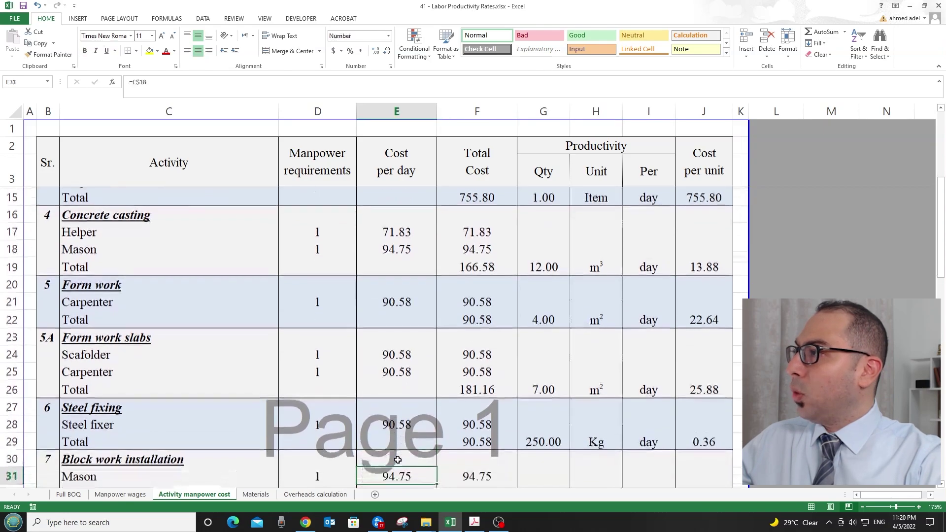
click(193, 303)
click(185, 199)
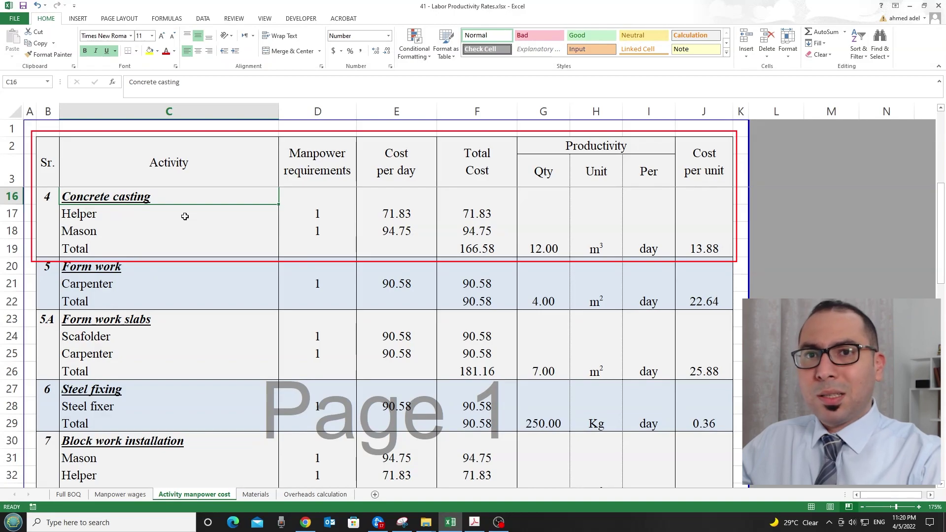
click(111, 216)
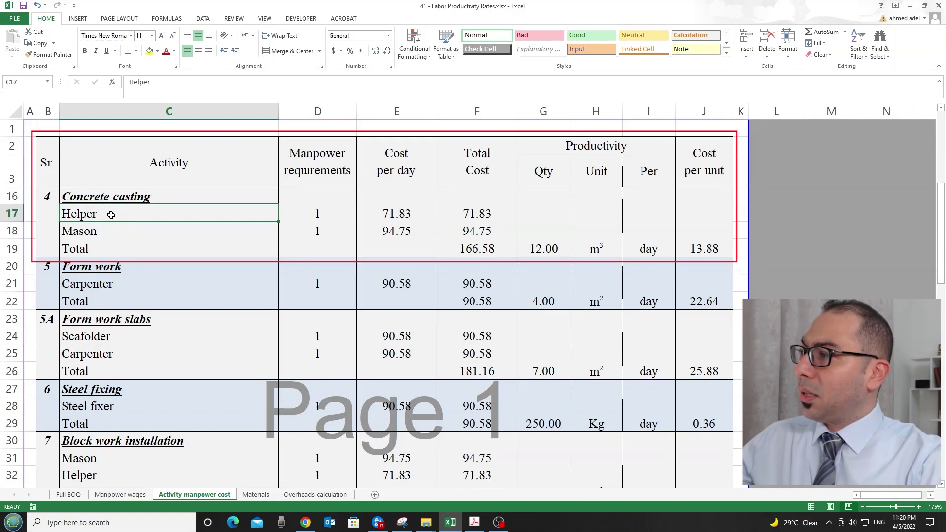
click(317, 216)
click(306, 231)
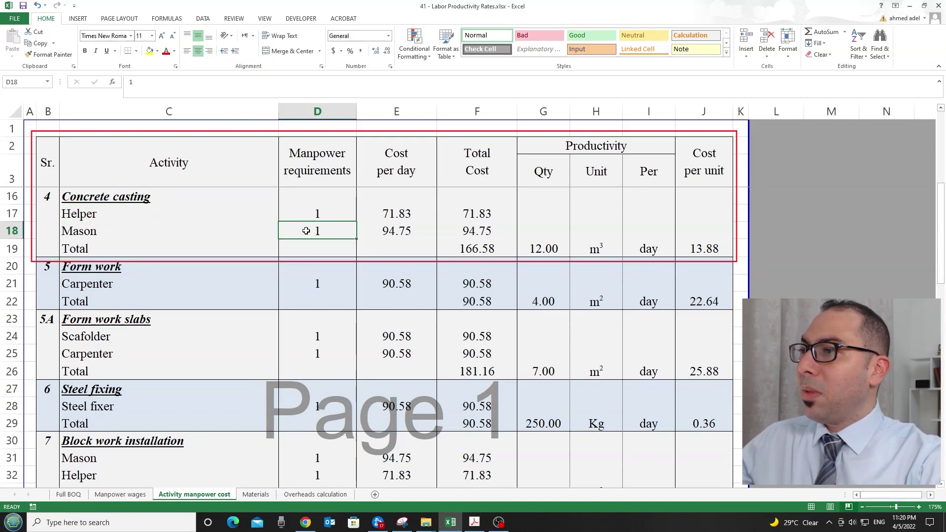
click(544, 251)
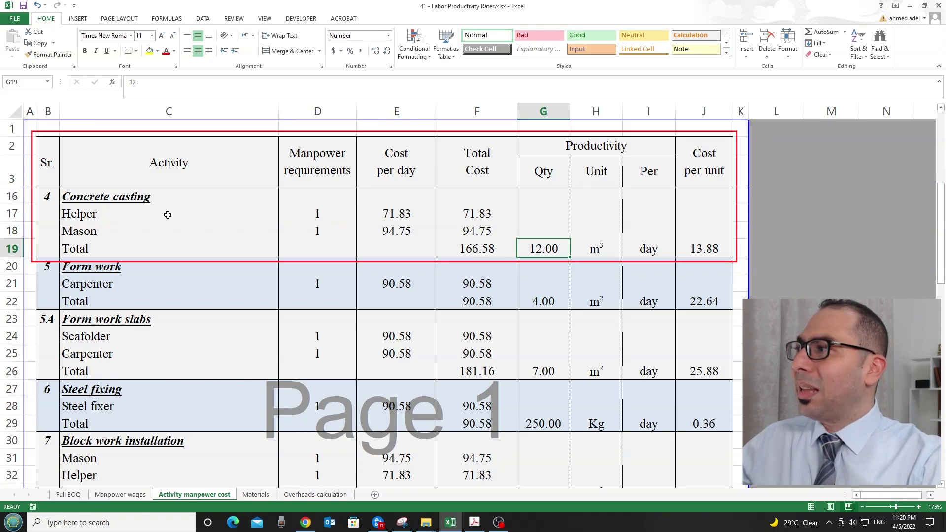
Compare the Concrete casting helper and mason rows with the quantity they cast per day.
click(126, 211)
click(126, 229)
click(554, 249)
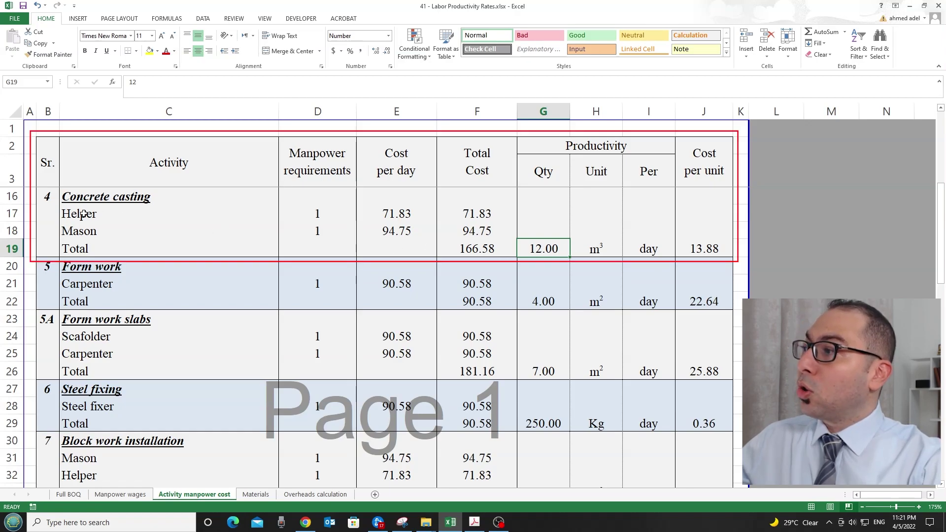
click(11, 214)
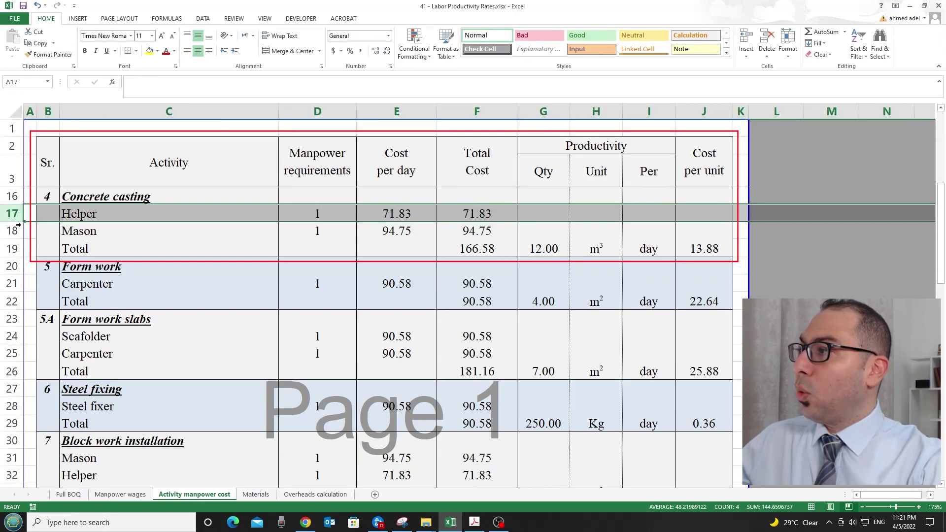
click(12, 231)
click(536, 250)
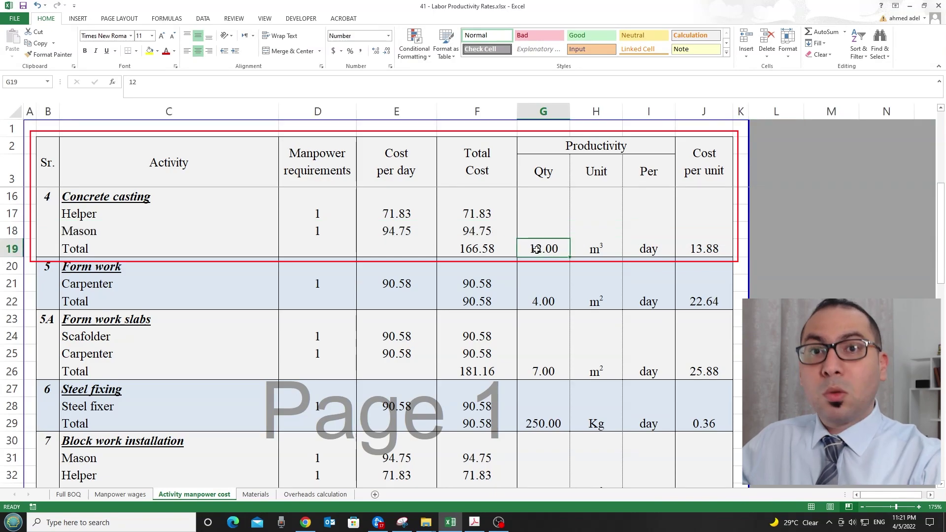
Compare the Form work and Form work slabs row groups, and examine Form work's carpenter and daily productivity.
click(397, 476)
key(Down)
key(Down)
key(Down)
key(Down)
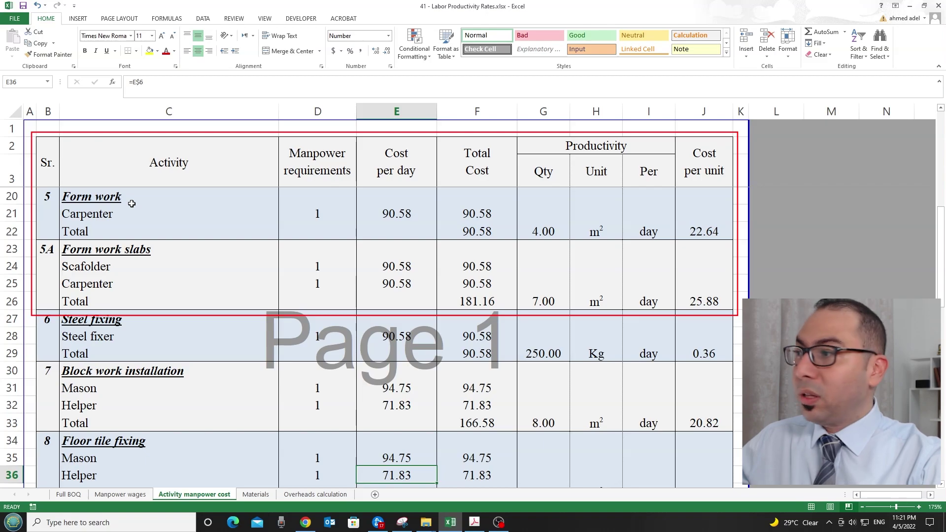
drag(12, 196, 13, 226)
click(12, 196)
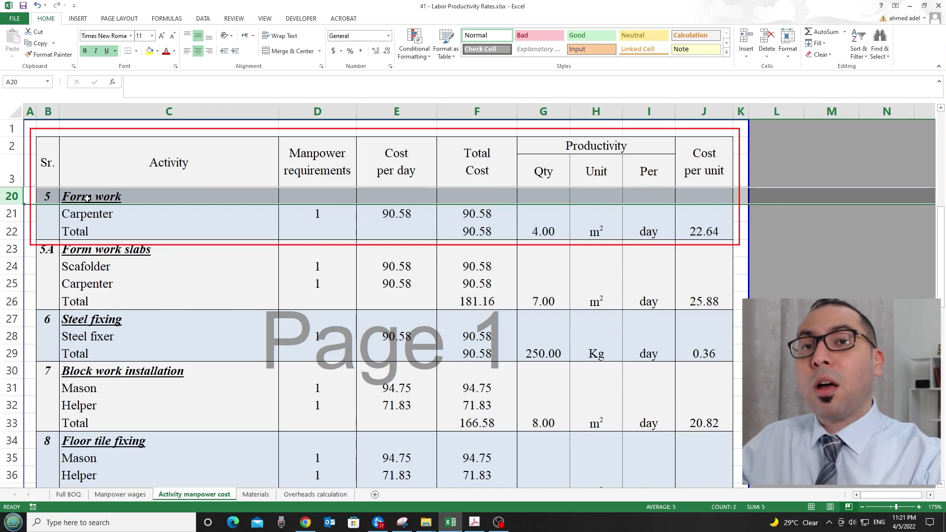
click(13, 249)
drag(14, 250, 12, 302)
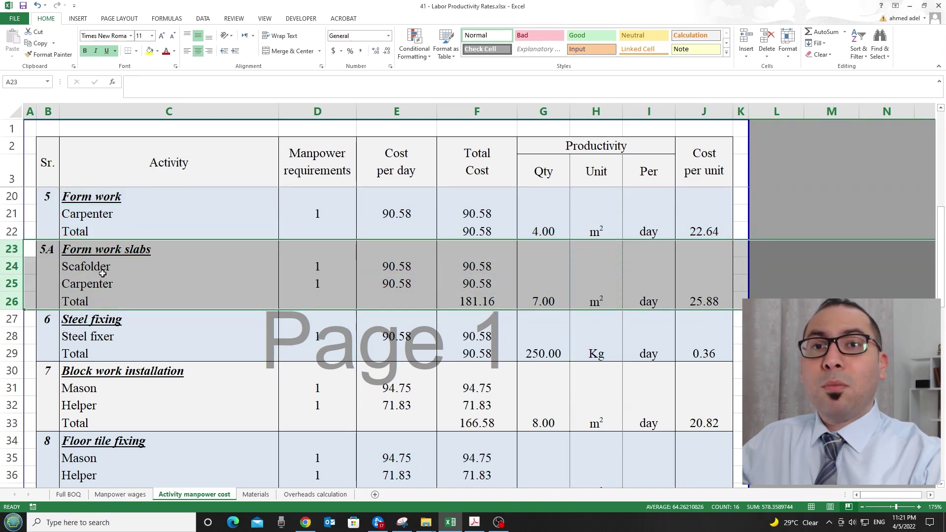
click(97, 216)
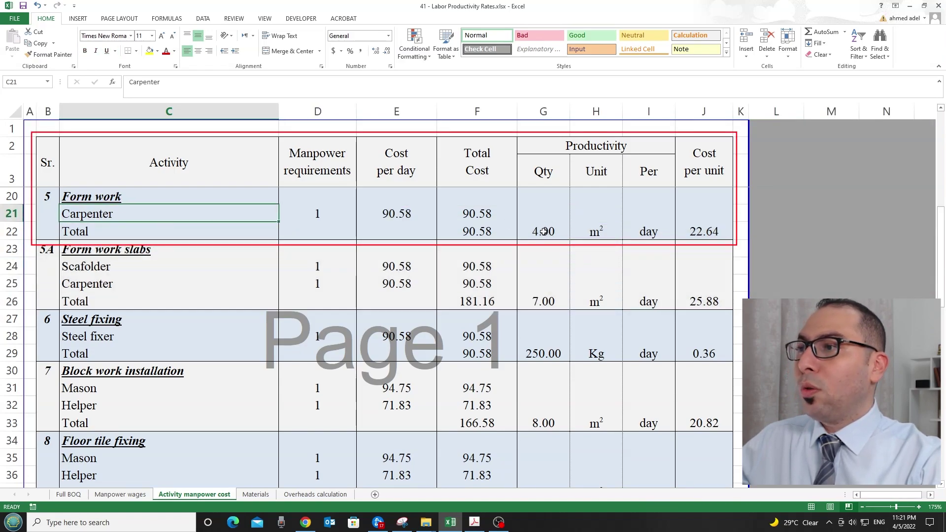
drag(542, 231, 583, 230)
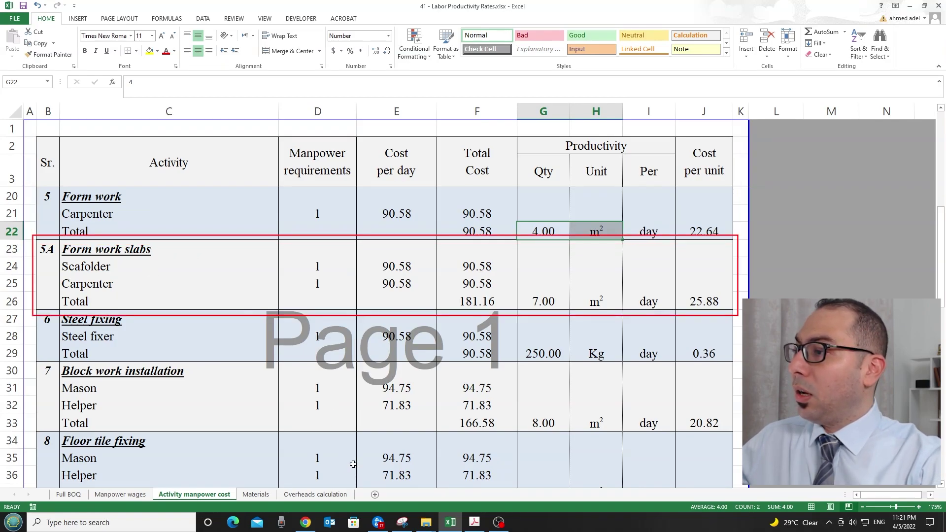
Examine the scaffolder and carpenter crew and the daily productivity quantity for Form work slabs.
click(340, 473)
key(Down)
key(Down)
key(Down)
key(Down)
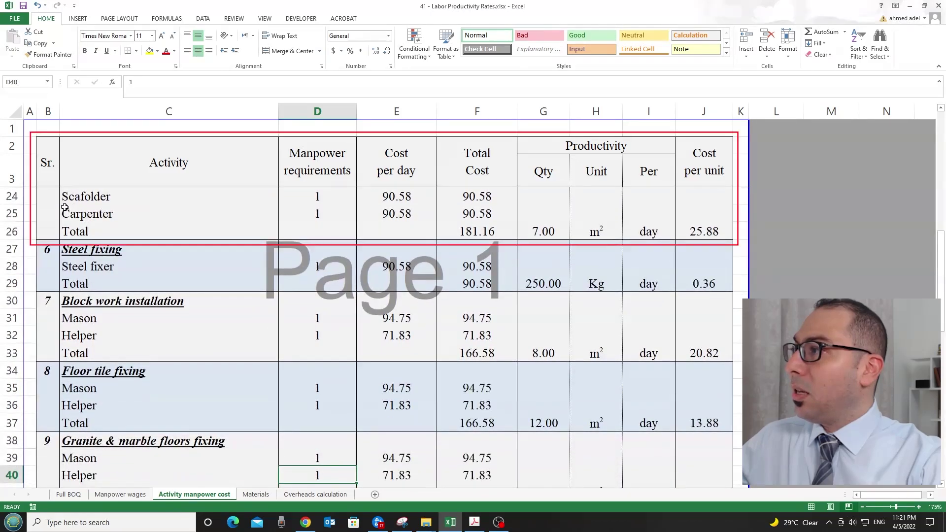
click(90, 199)
click(96, 215)
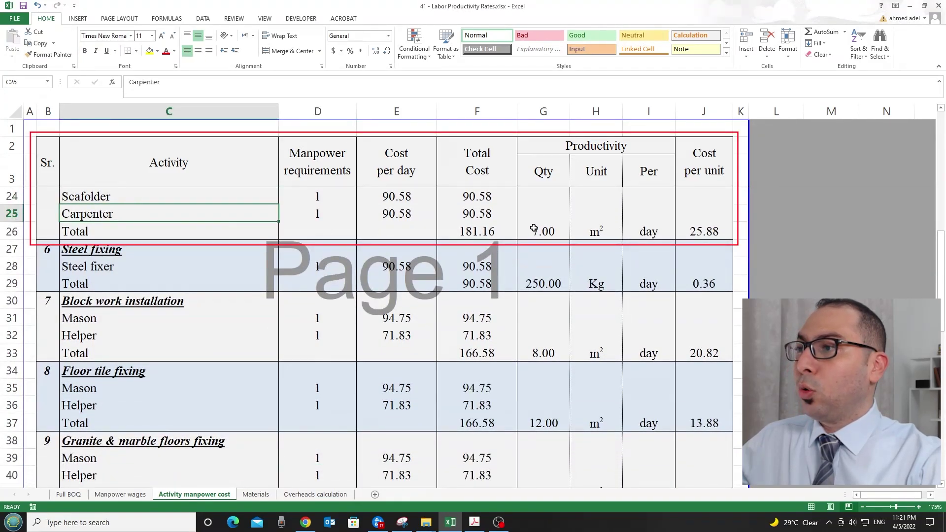
click(532, 229)
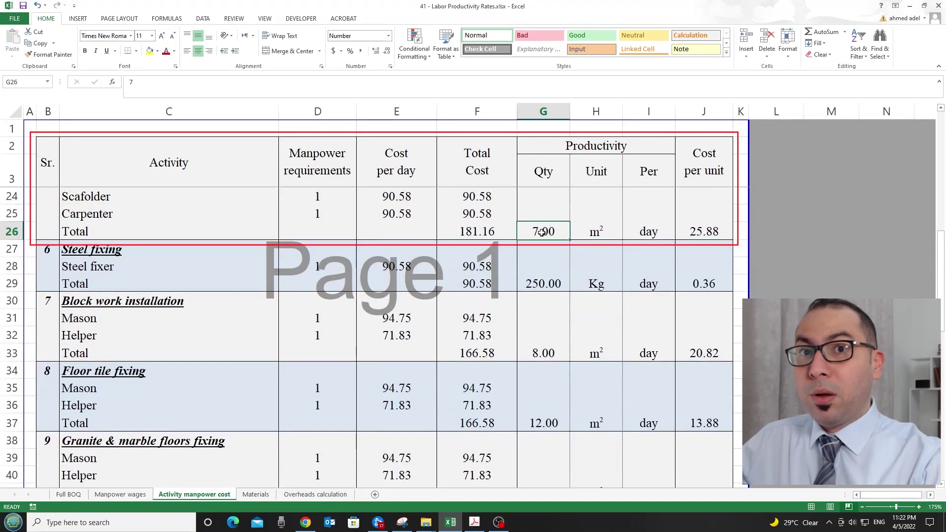
Return to the Form work activities and highlight all rows of the Form work slabs group.
key(Up)
key(Up)
key(Up)
key(Up)
key(Up)
key(Up)
key(Up)
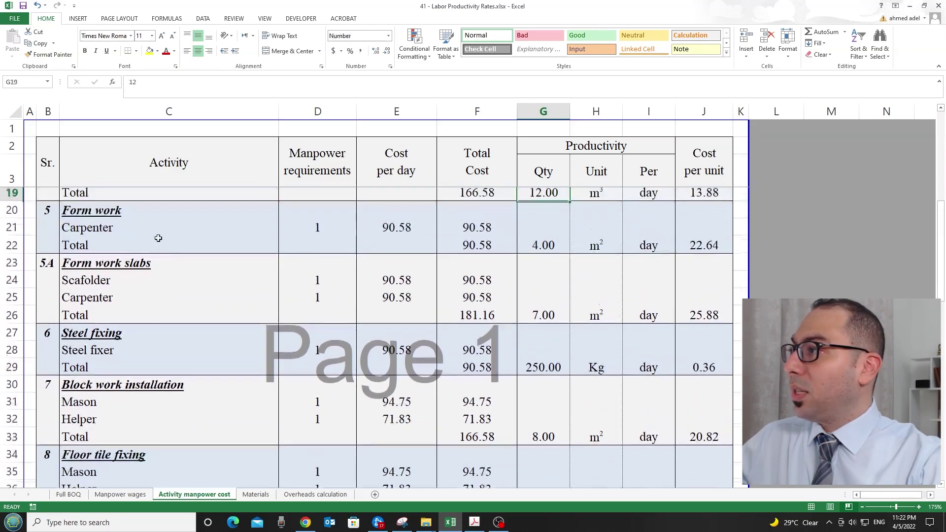
key(Down)
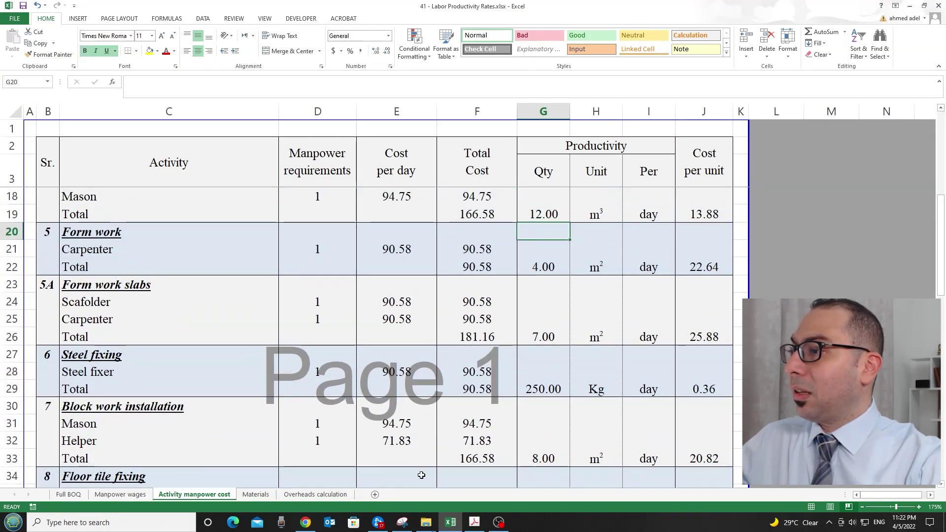
drag(421, 474, 419, 482)
drag(8, 196, 11, 301)
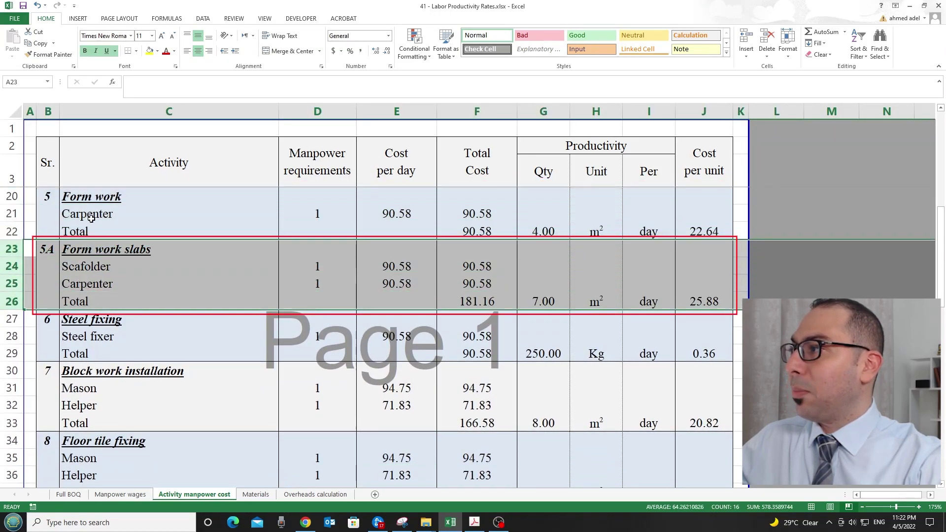
Examine the carpenter requirement and the daily productivity quantity and unit for Form work.
click(92, 217)
click(319, 213)
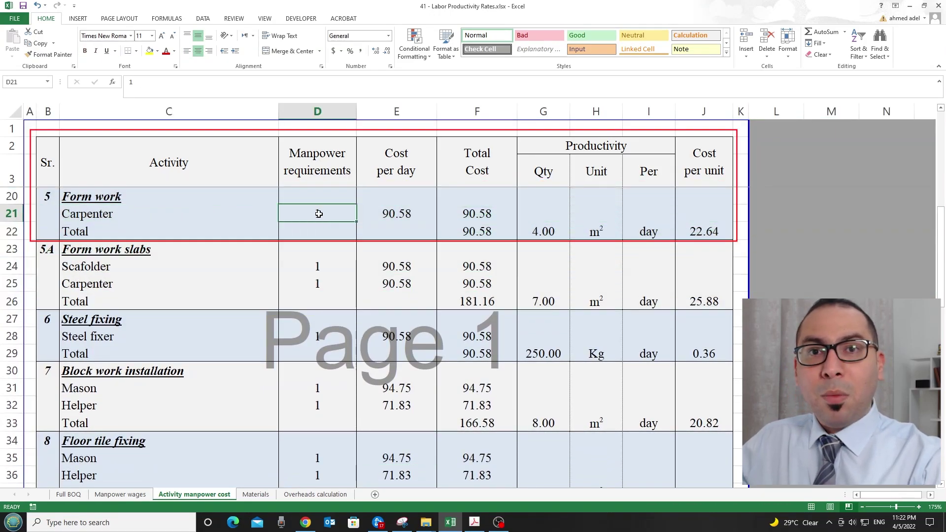
click(542, 231)
drag(568, 231, 585, 231)
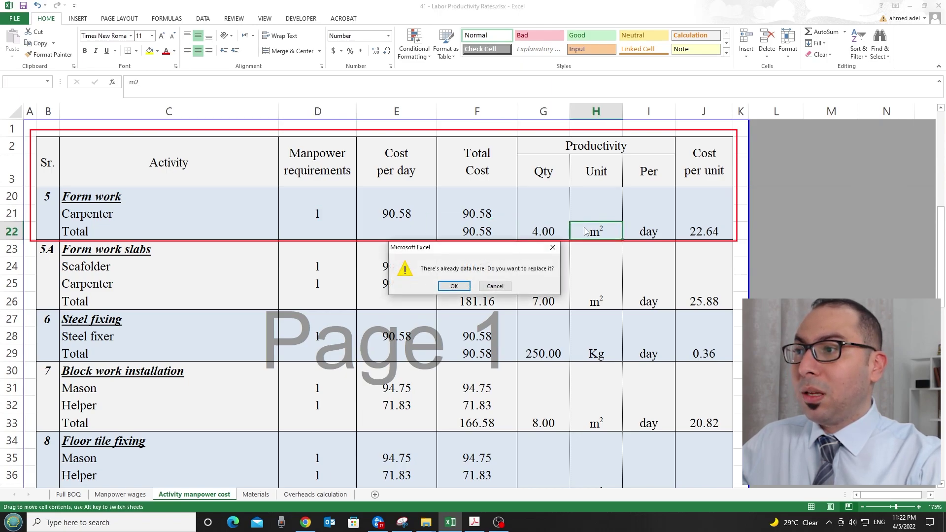
key(Escape)
Compare the scaffolder and carpenter requirements of Form work slabs with its daily productivity quantity and unit.
click(119, 249)
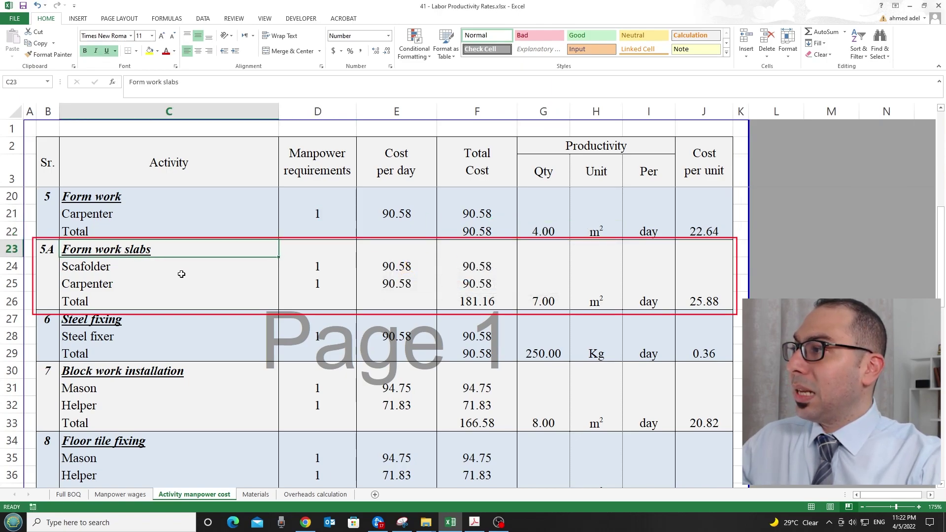
click(551, 302)
click(321, 267)
click(321, 282)
drag(542, 301, 576, 301)
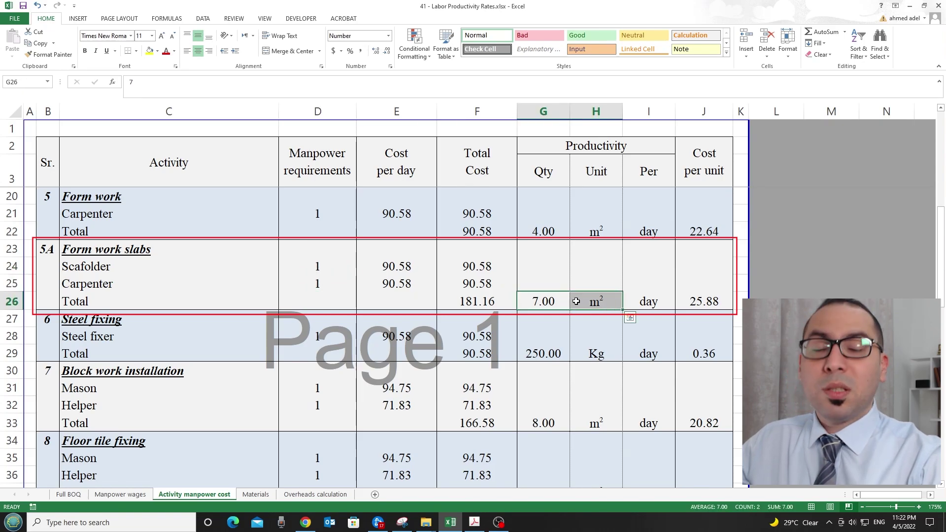
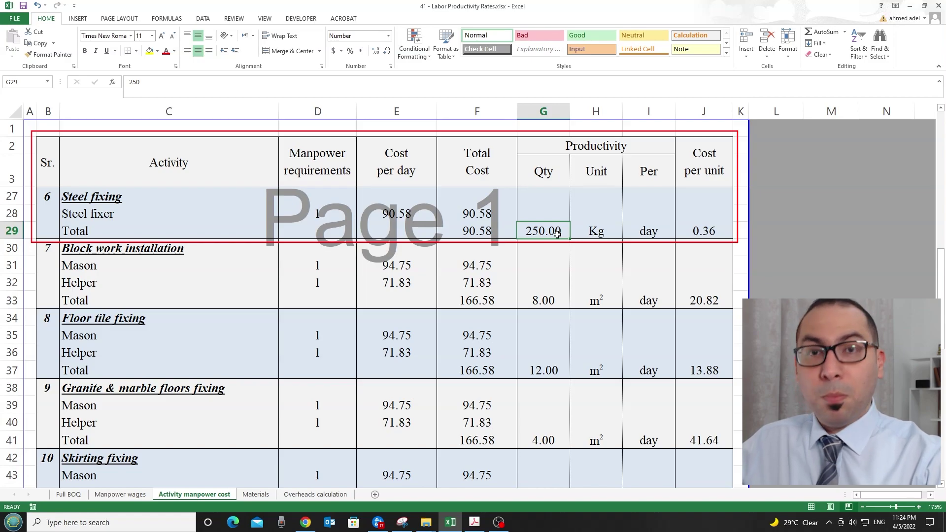
Examine the mason and helper rows and the daily productivity quantity and unit for Block work installation.
scroll(545, 255, down, 1)
click(477, 473)
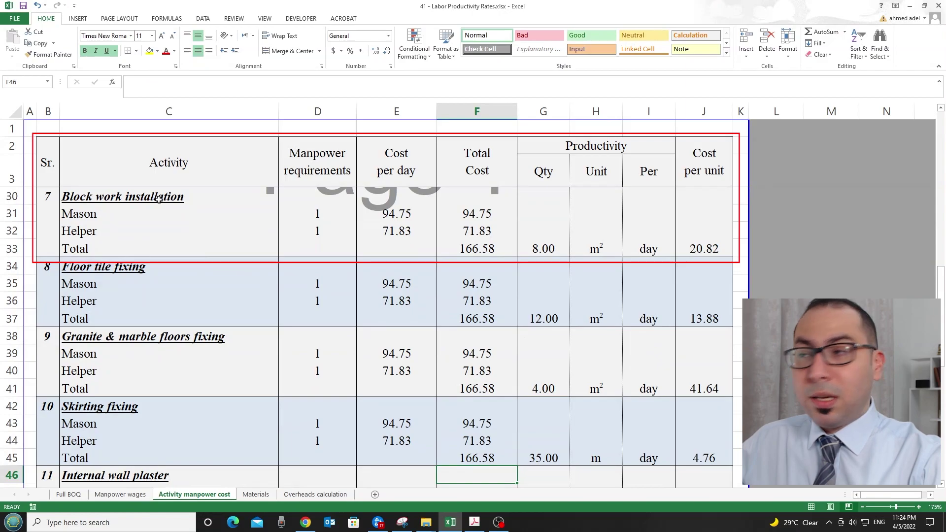
click(89, 214)
click(89, 229)
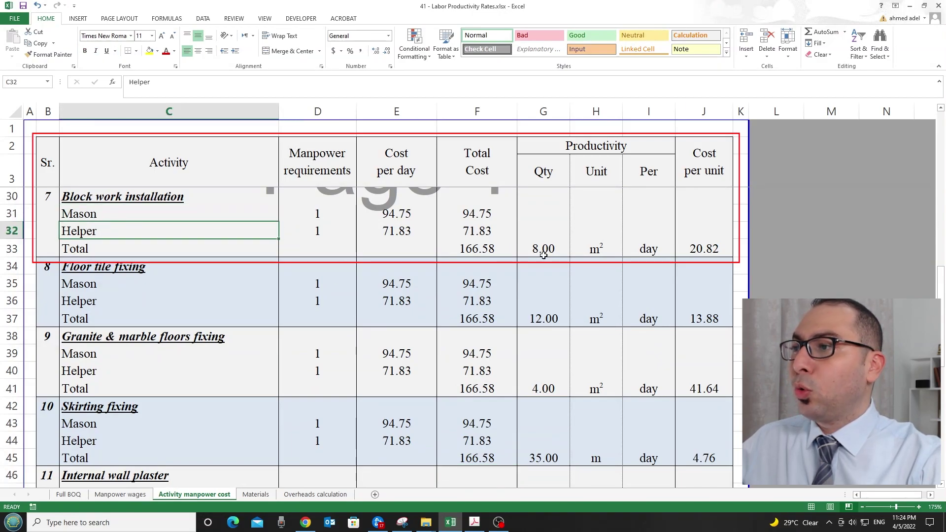
click(543, 255)
drag(586, 253, 560, 251)
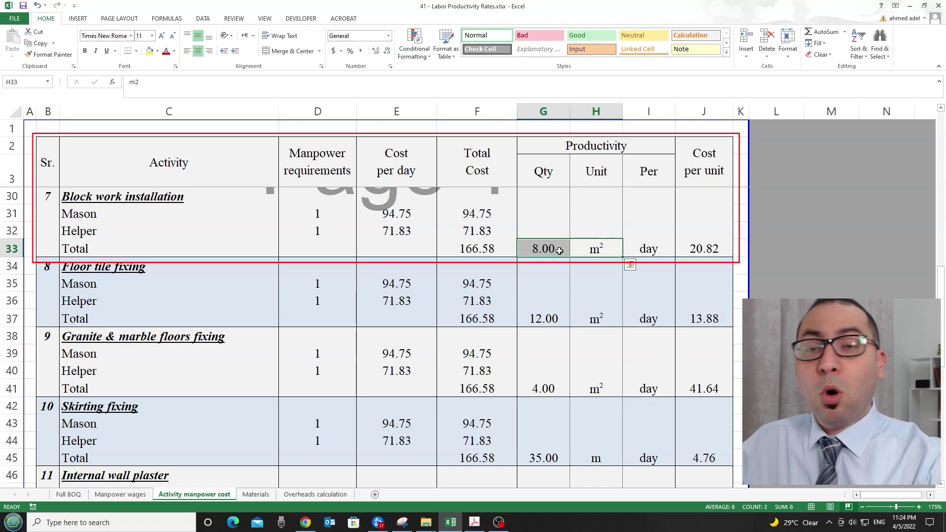
drag(559, 251, 590, 249)
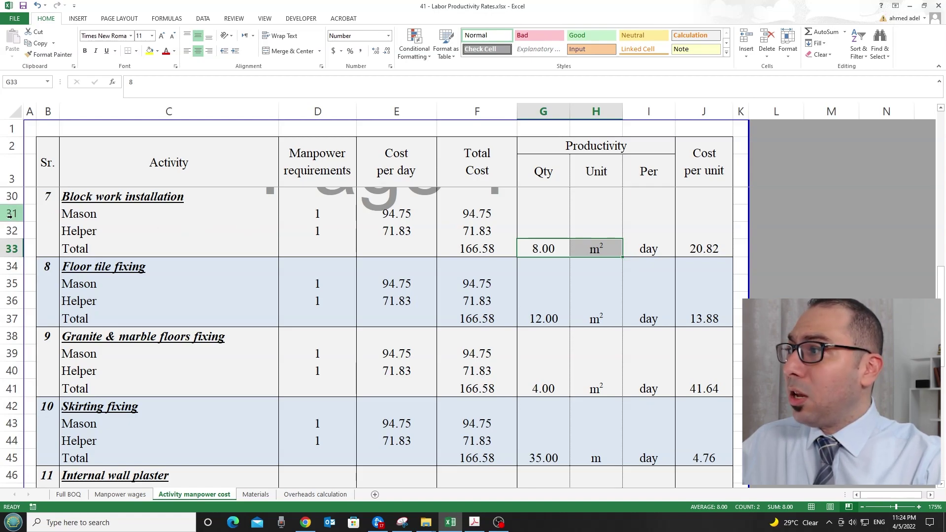
Check the mason and helper headcounts of Block work installation against its daily quantity.
click(320, 217)
click(321, 230)
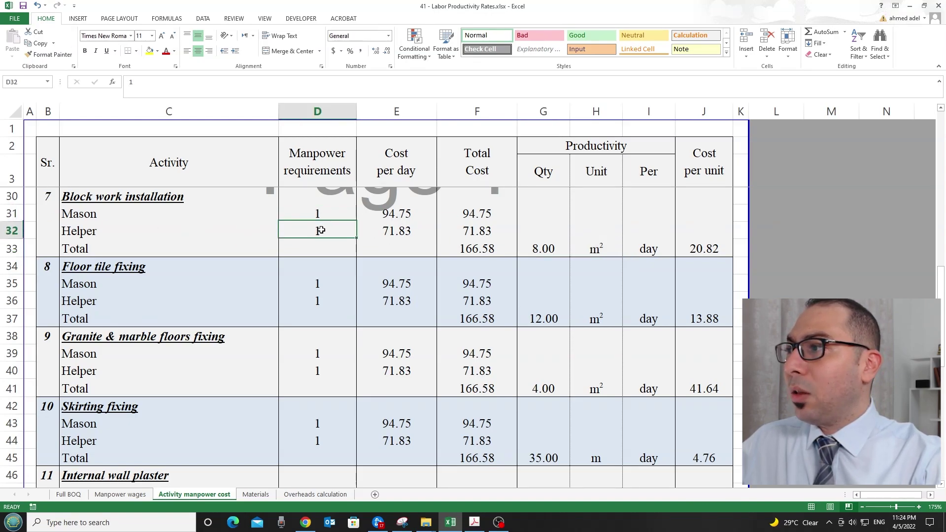
click(553, 248)
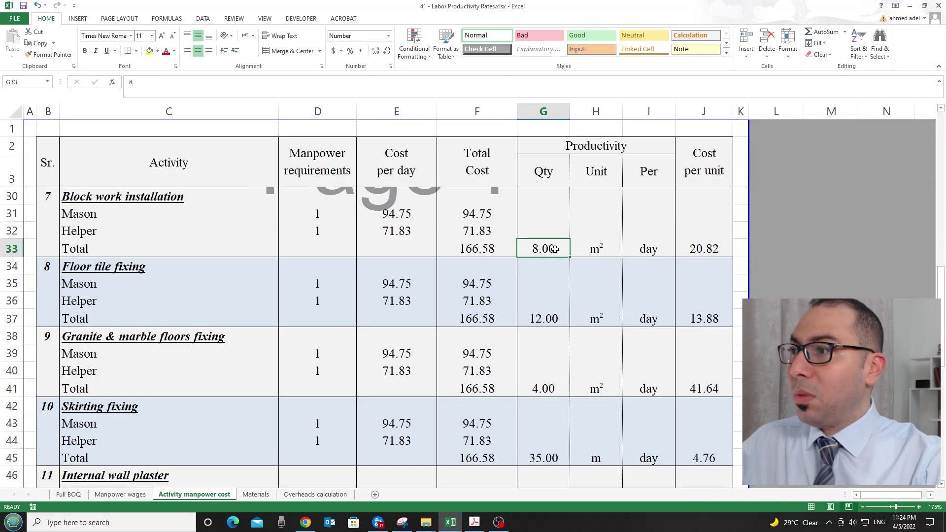
Examine the mason and helper crew and the daily productivity quantity for Floor tile fixing.
click(412, 476)
key(Down)
key(Down)
key(Down)
key(Down)
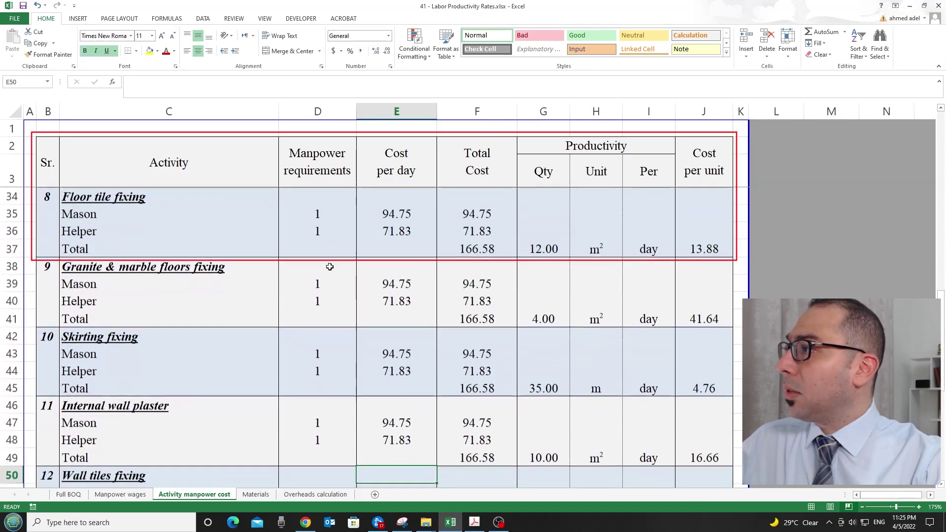
click(100, 217)
click(93, 231)
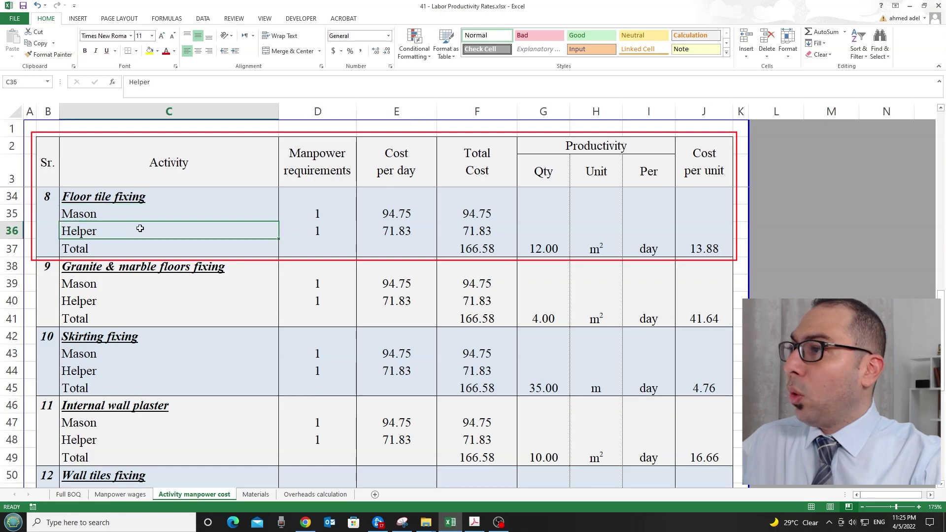
click(549, 250)
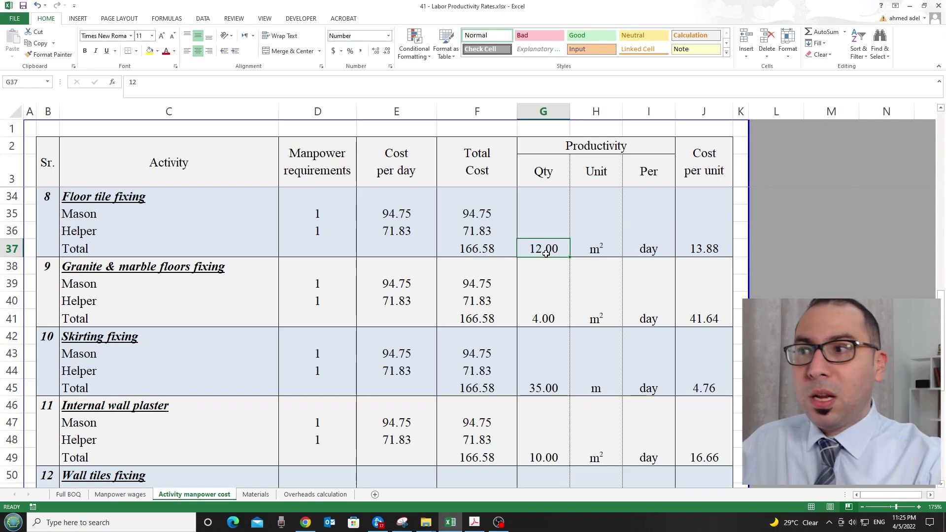
Examine the mason and helper crew and the daily productivity quantity for Granite & marble floors fixing.
click(536, 482)
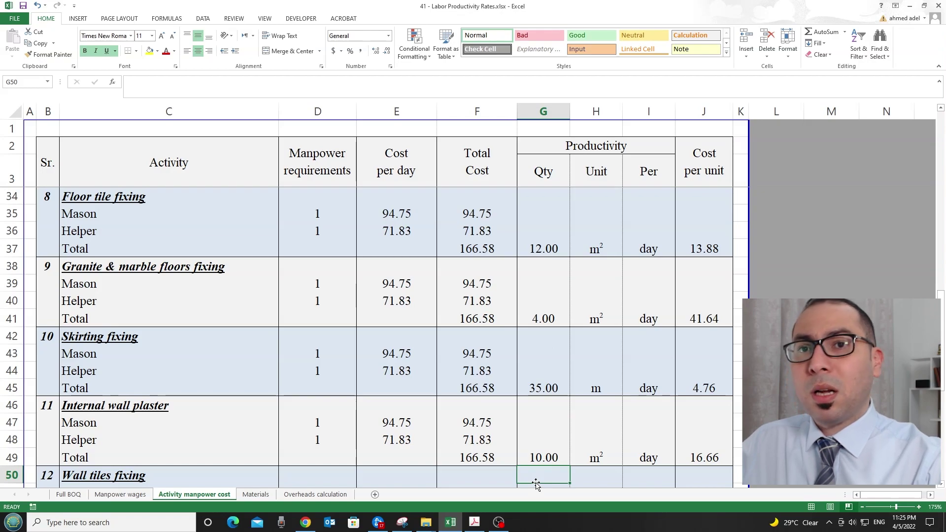
key(Down)
key(Down)
key(Down)
key(Down)
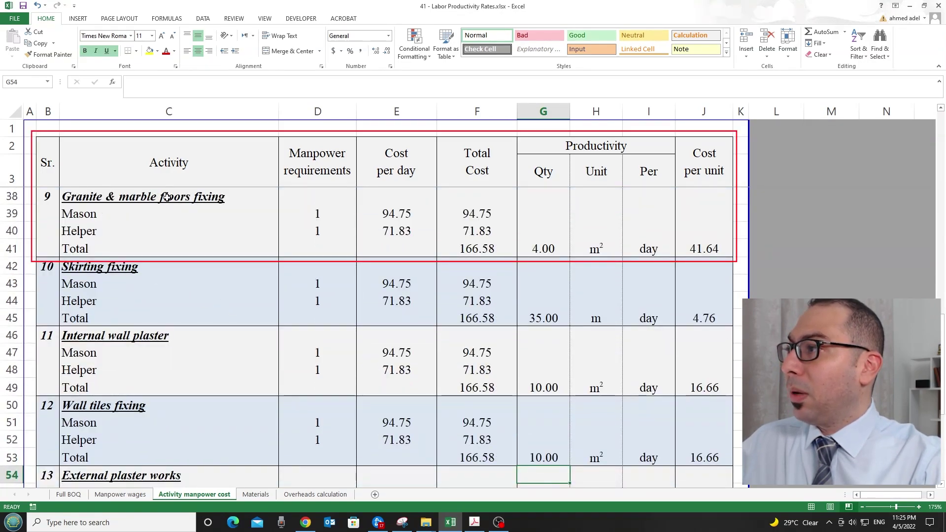
click(121, 216)
click(123, 230)
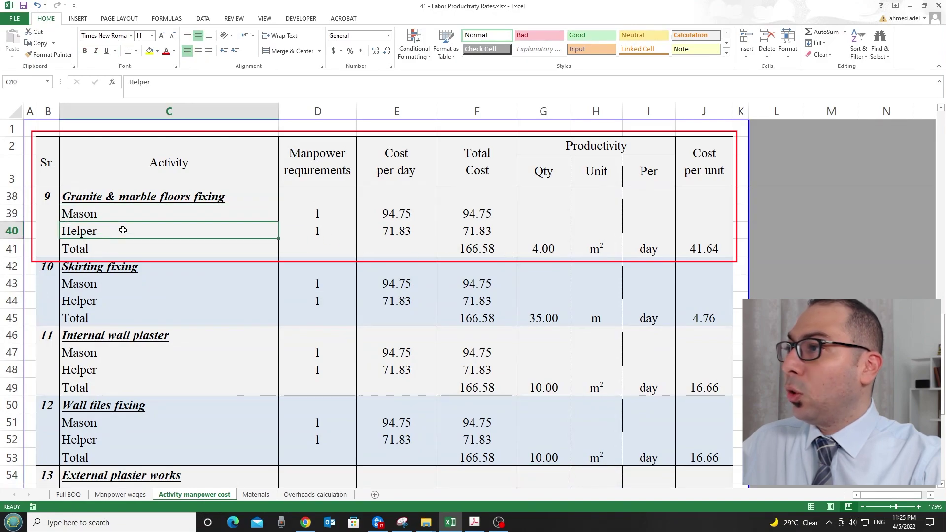
click(542, 249)
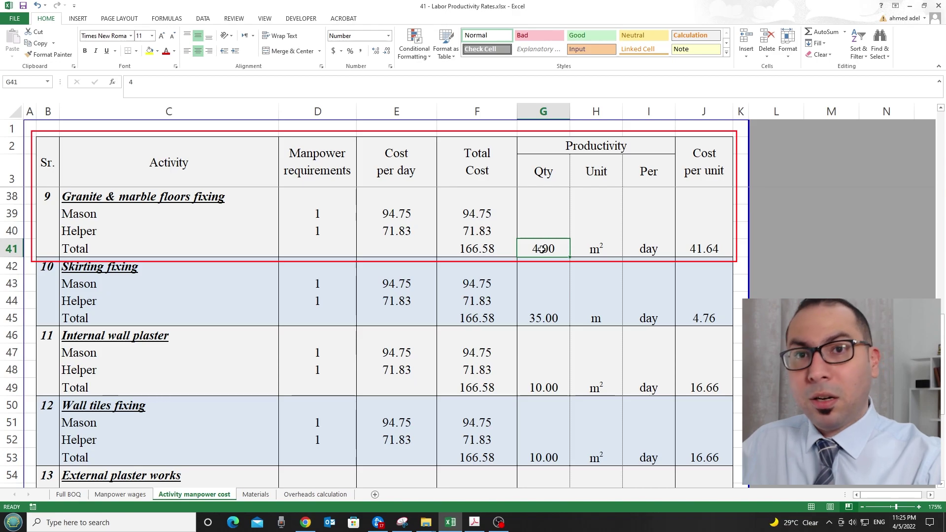
Examine the mason and helper crew and the daily productivity quantity and unit for Skirting fixing.
click(544, 474)
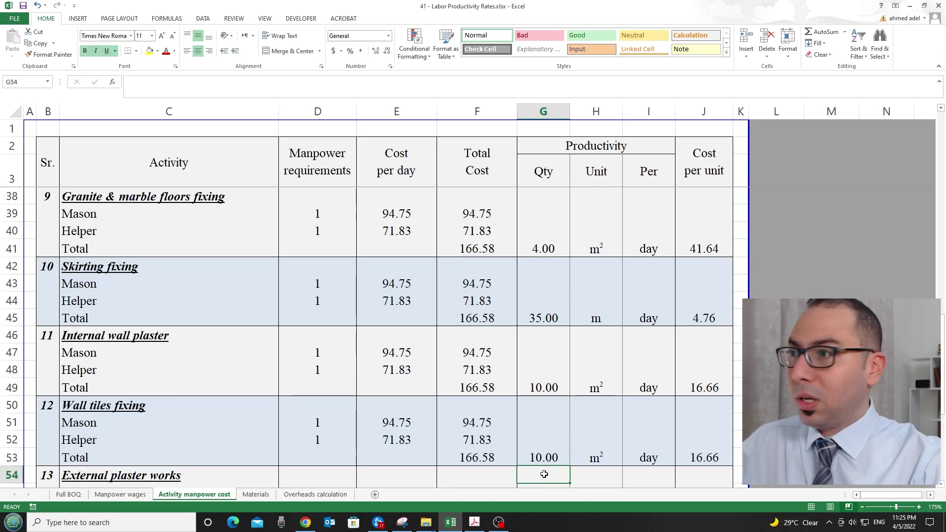
key(Down)
key(Down)
key(Down)
key(Down)
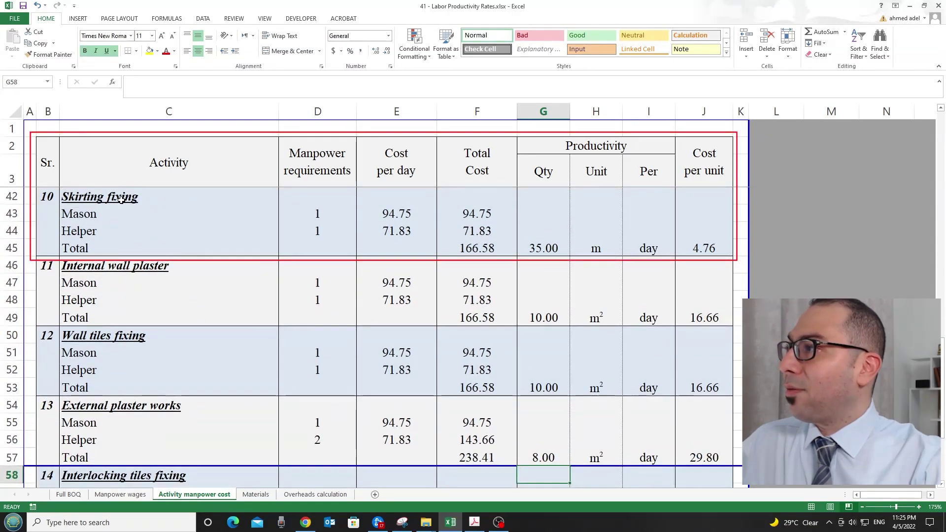
click(83, 216)
click(86, 229)
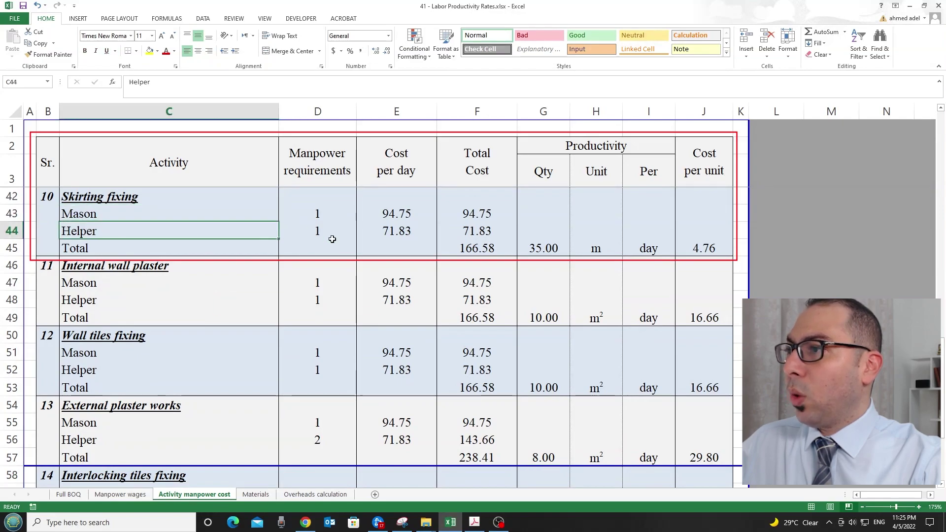
click(529, 245)
click(603, 247)
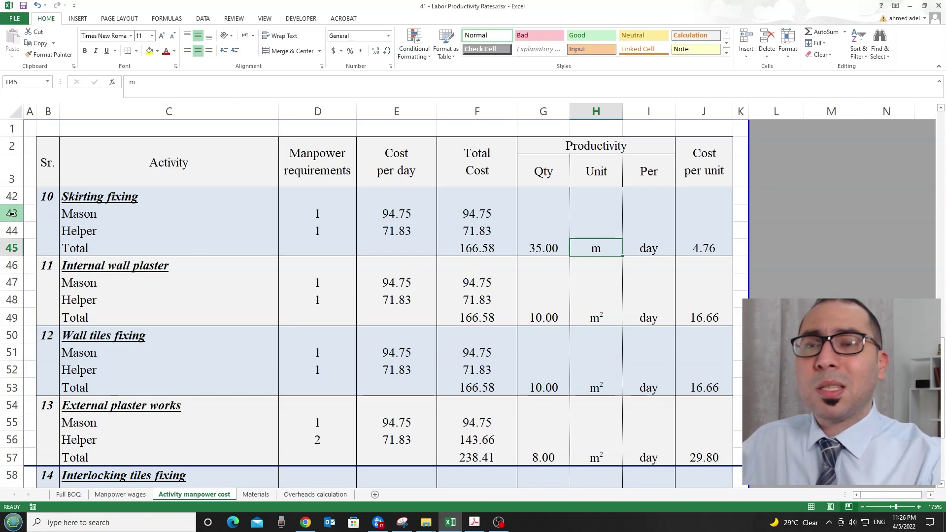
Revisit the mason and helper rows of Skirting fixing.
click(85, 217)
click(87, 235)
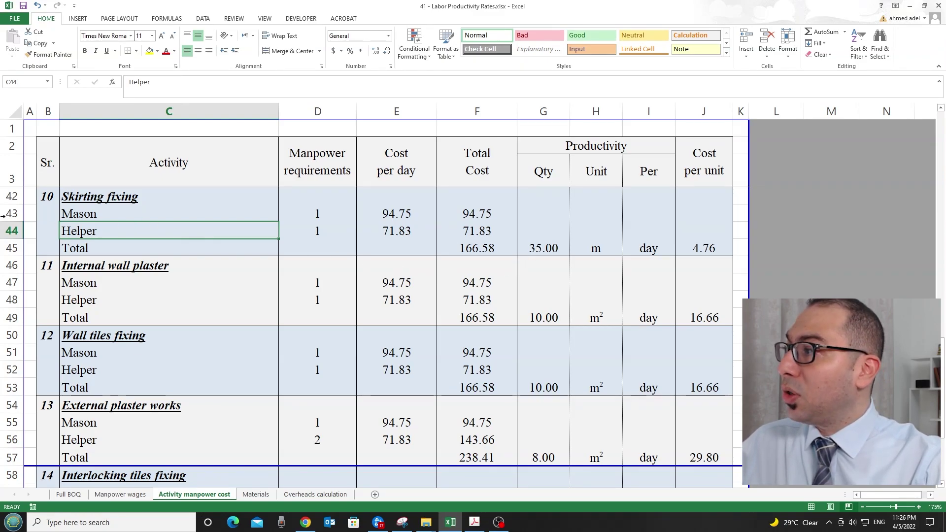
drag(74, 213, 147, 283)
click(188, 237)
Compare the mason and helper crews of Block work installation and Floor tile fixing.
scroll(364, 257, up, 3)
scroll(365, 257, up, 2)
click(148, 248)
drag(82, 269, 85, 285)
scroll(89, 295, down, 1)
click(89, 289)
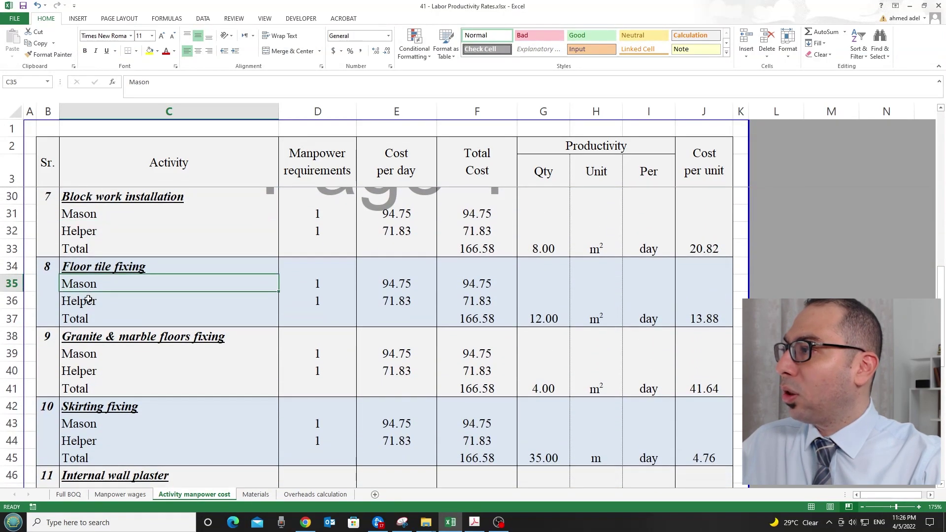
click(89, 299)
Compare the mason and helper crews of Granite & marble floors fixing and Skirting fixing.
scroll(98, 301, down, 1)
click(93, 302)
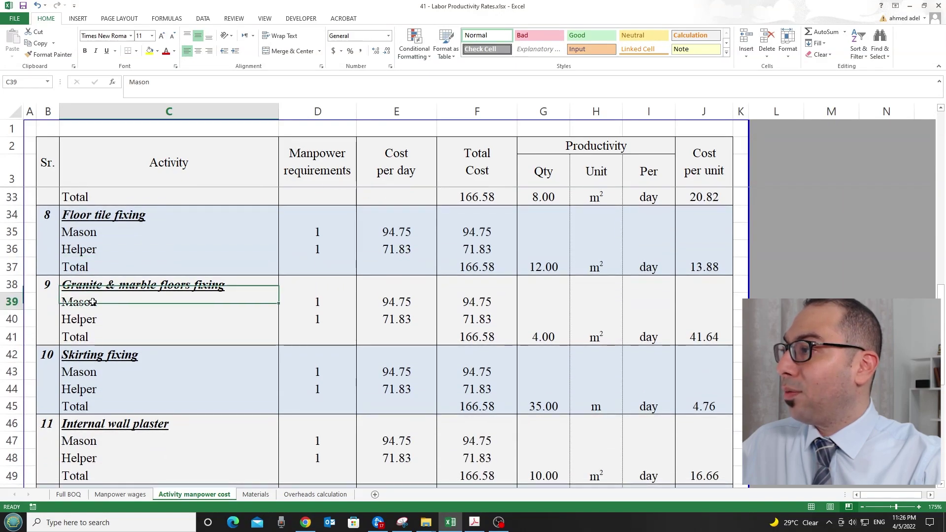
click(88, 319)
scroll(88, 318, down, 1)
click(93, 320)
click(95, 334)
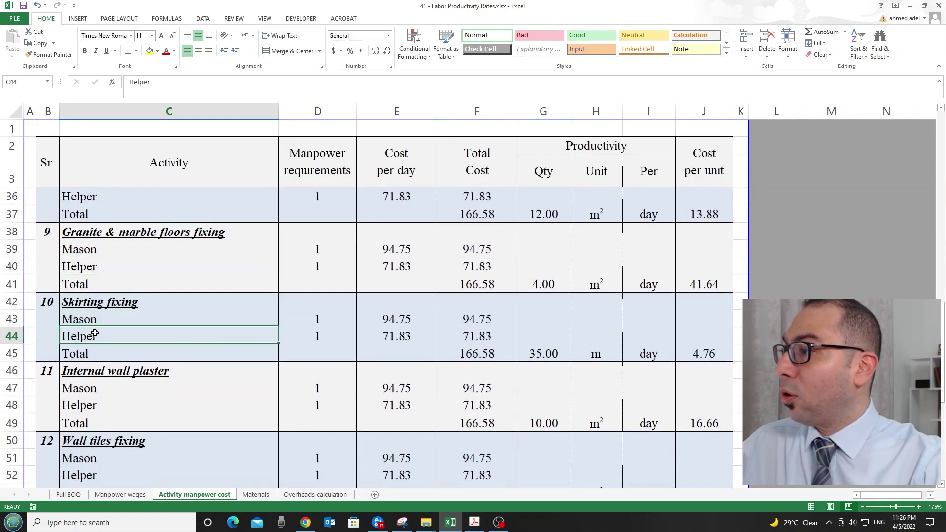
Examine the mason and helper rows and the daily productivity quantity and unit for Internal wall plaster.
scroll(380, 427, down, 2)
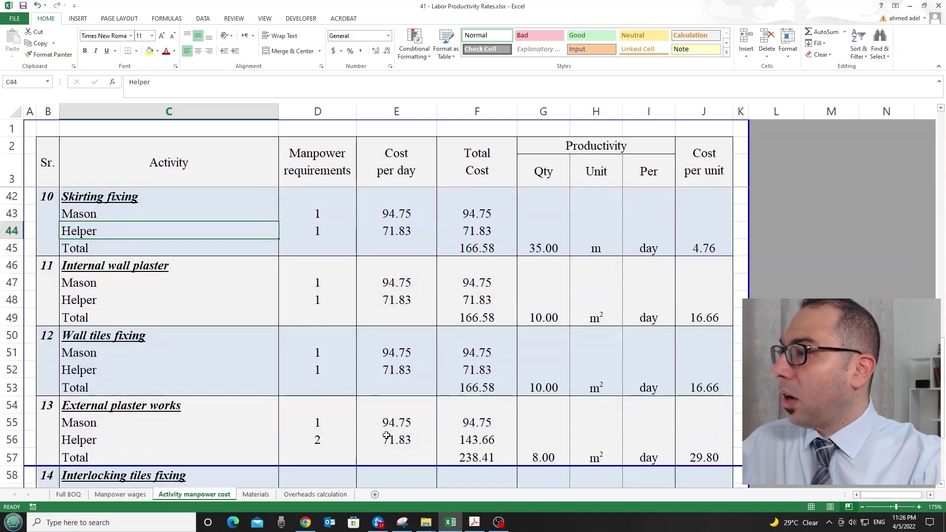
click(380, 427)
key(Down)
key(Down)
key(Down)
key(Down)
key(Down)
key(Down)
key(Down)
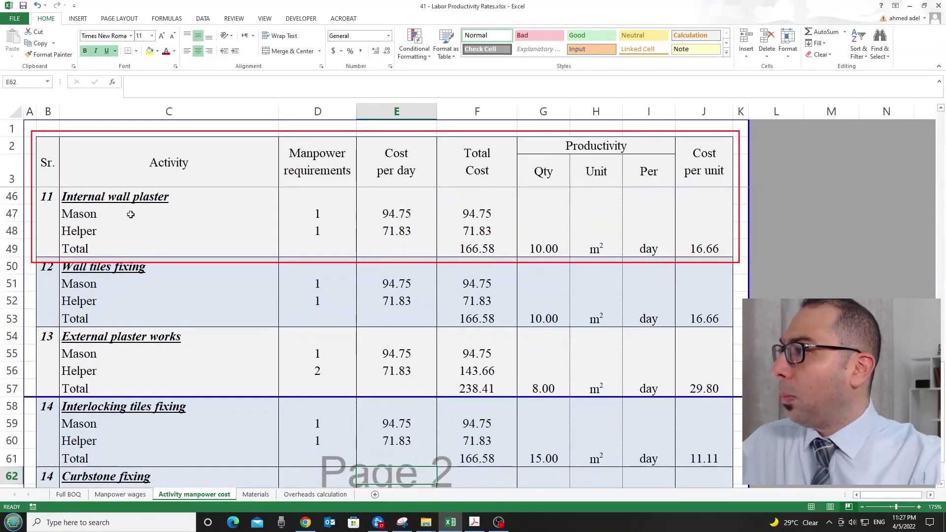
click(3, 214)
click(2, 231)
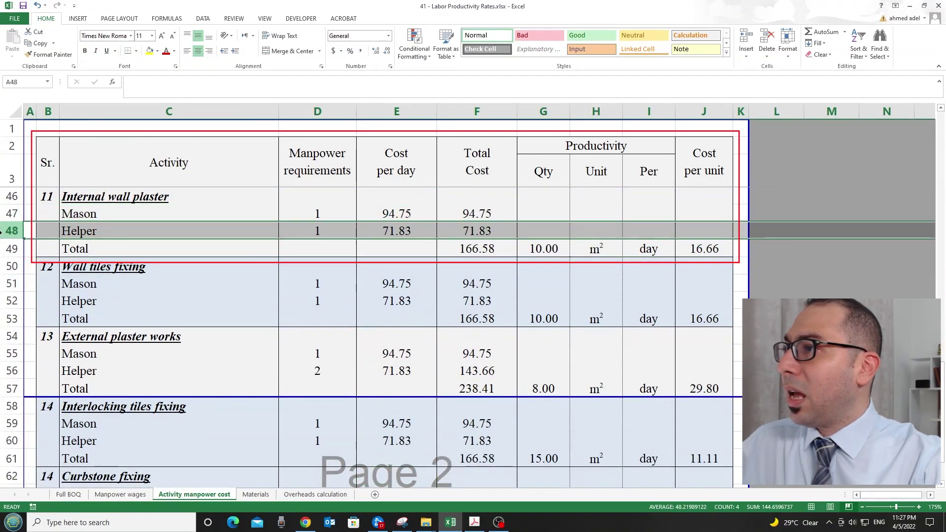
click(533, 247)
click(574, 252)
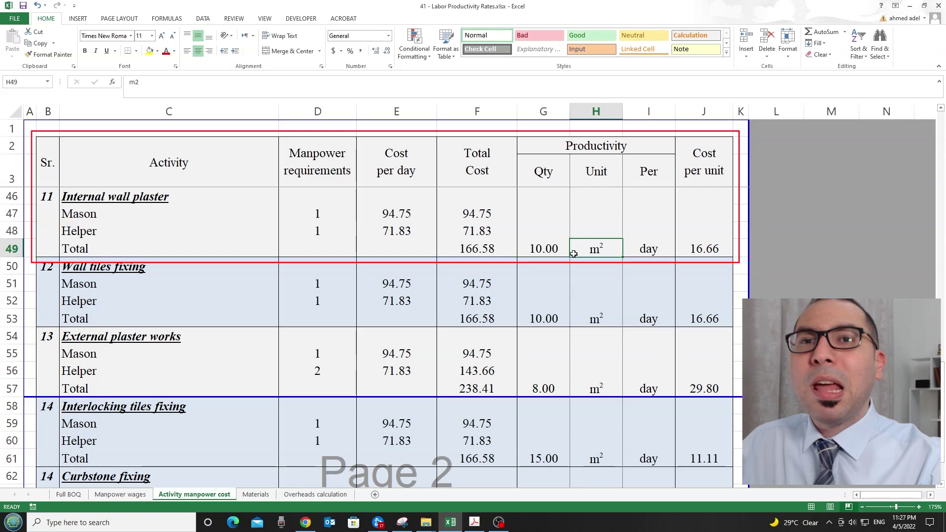
key(Left)
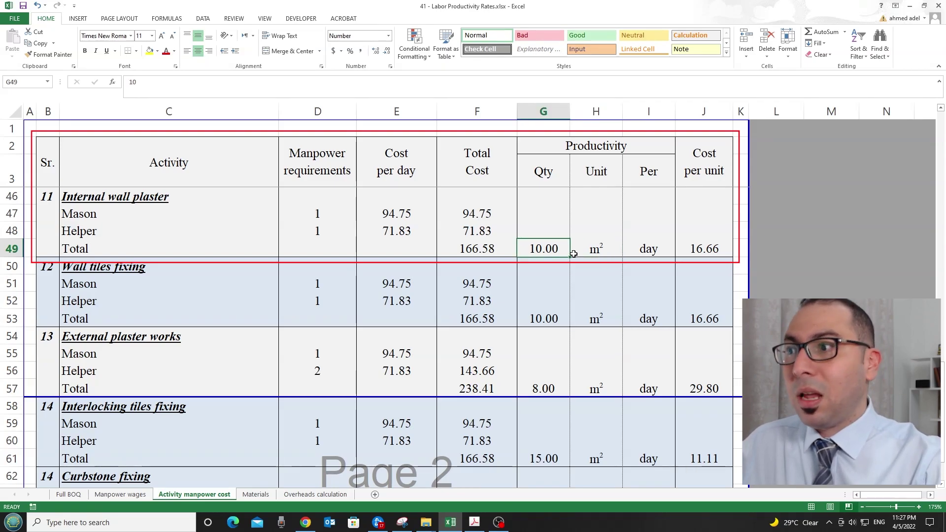
Examine the helper requirement and the daily productivity quantity and unit for Wall tiles fixing.
key(Down)
key(Down)
key(Down)
key(Down)
key(Down)
key(Down)
key(Down)
key(Down)
key(Down)
key(Down)
key(Down)
key(Down)
key(Down)
key(Down)
key(Down)
key(Down)
key(Down)
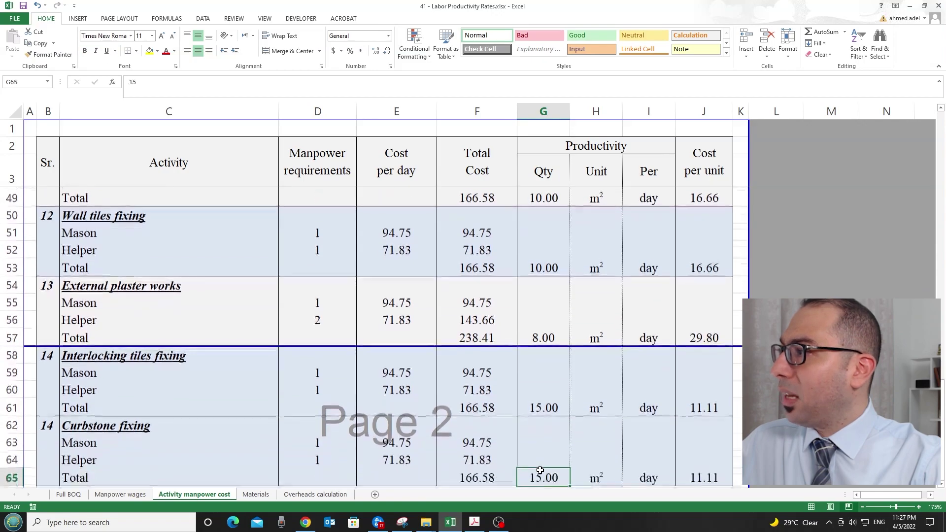
click(306, 230)
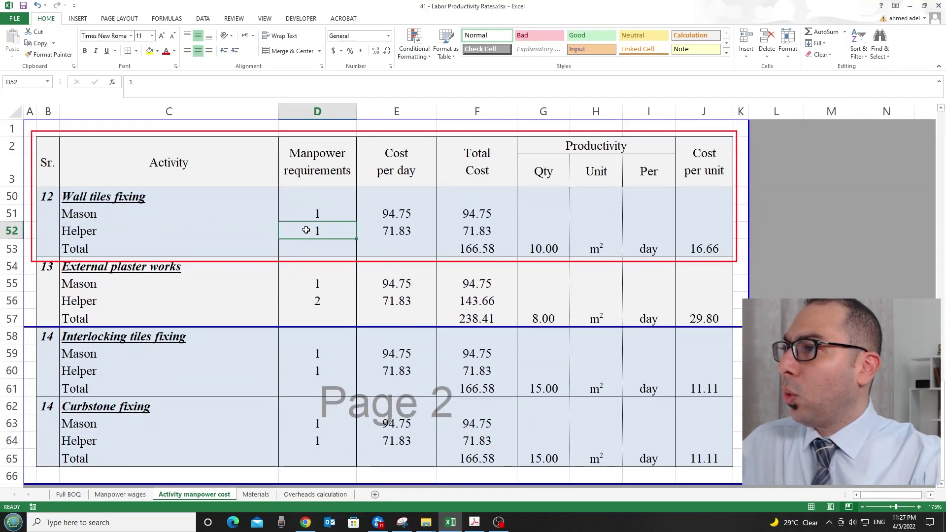
click(542, 248)
drag(551, 248, 580, 248)
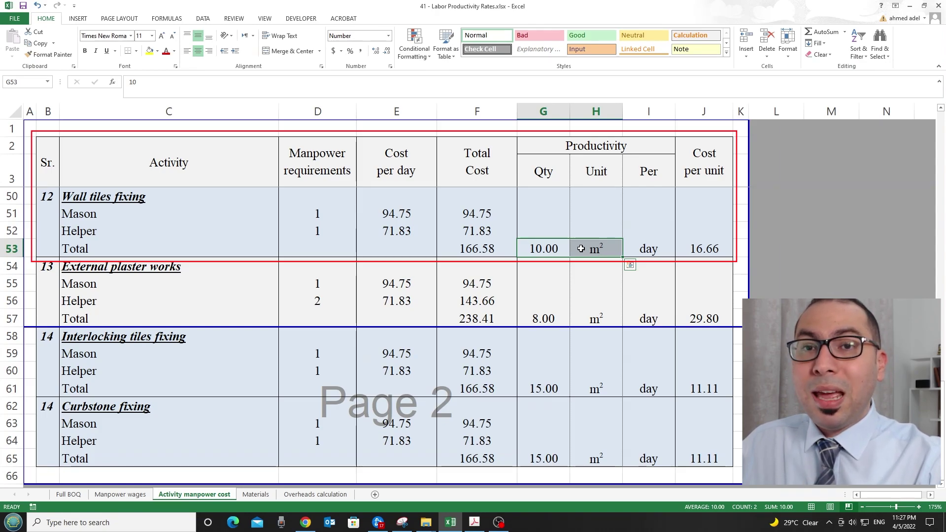
click(536, 247)
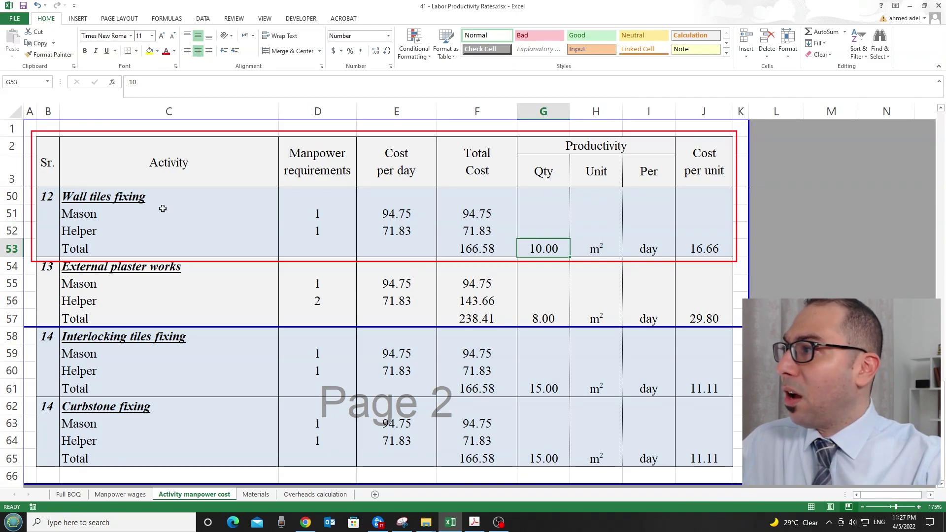
Examine the helper row, daily productivity quantity and cost per unit for External plaster works.
scroll(559, 466, down, 2)
click(558, 470)
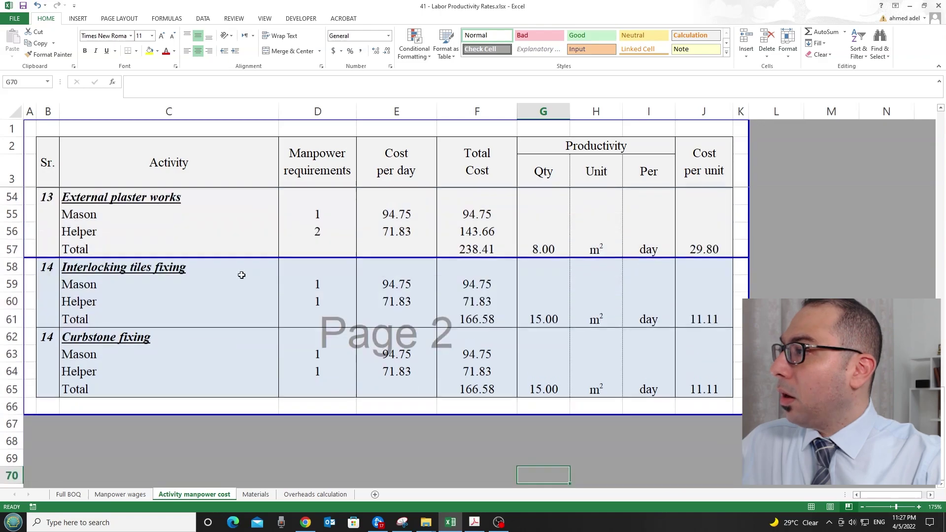
click(88, 228)
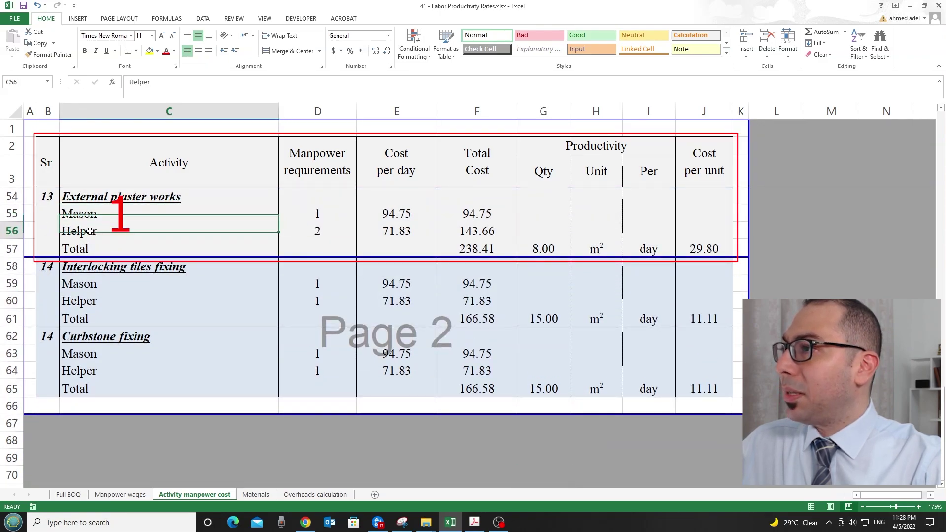
click(530, 245)
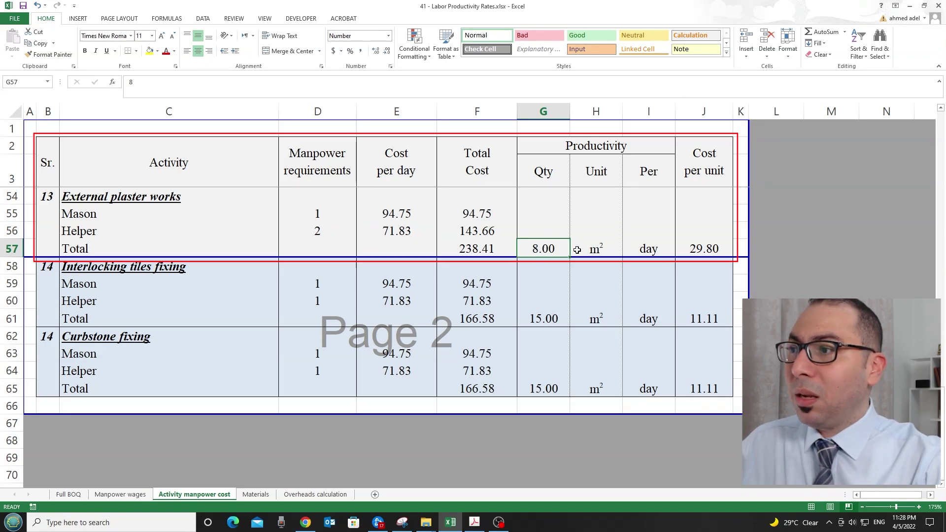
click(700, 248)
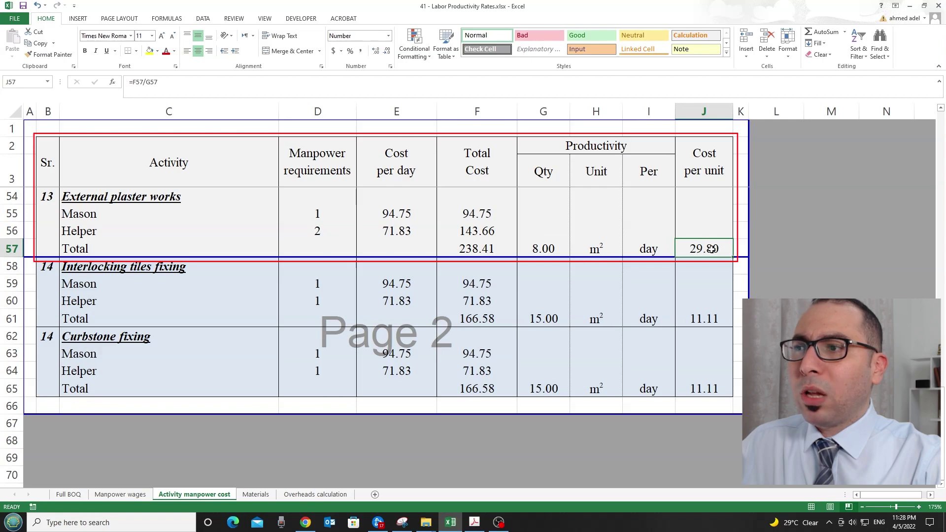
click(567, 246)
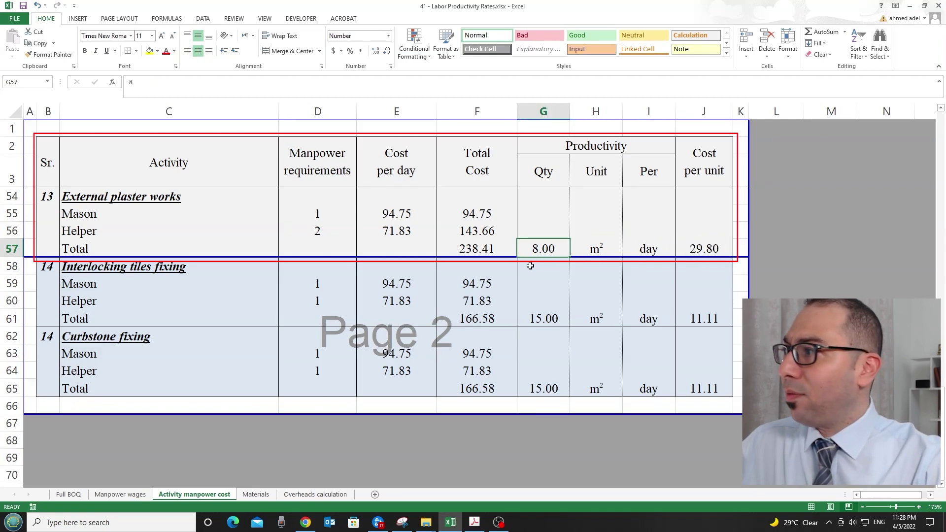
Examine the mason and helper rows and the daily productivity quantity and unit for Interlocking tiles fixing.
click(493, 478)
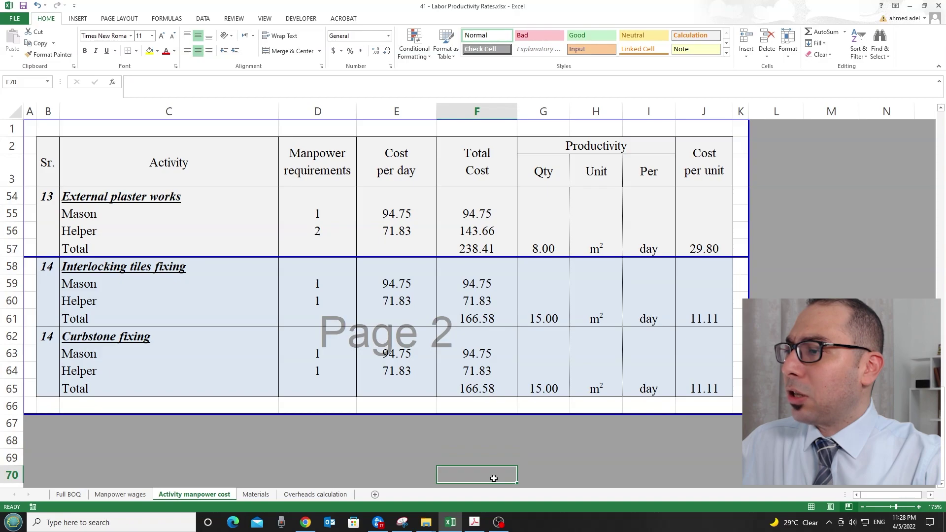
key(Down)
key(Down)
key(Down)
key(Down)
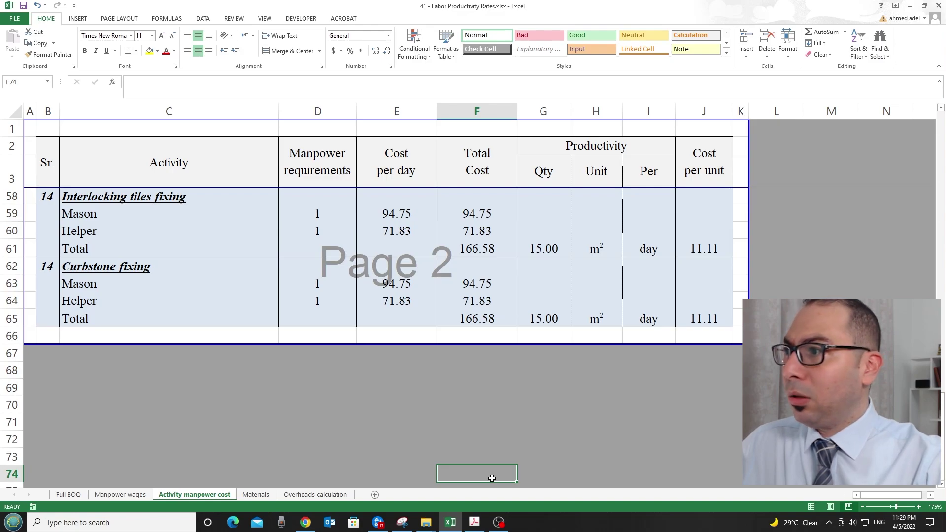
click(100, 198)
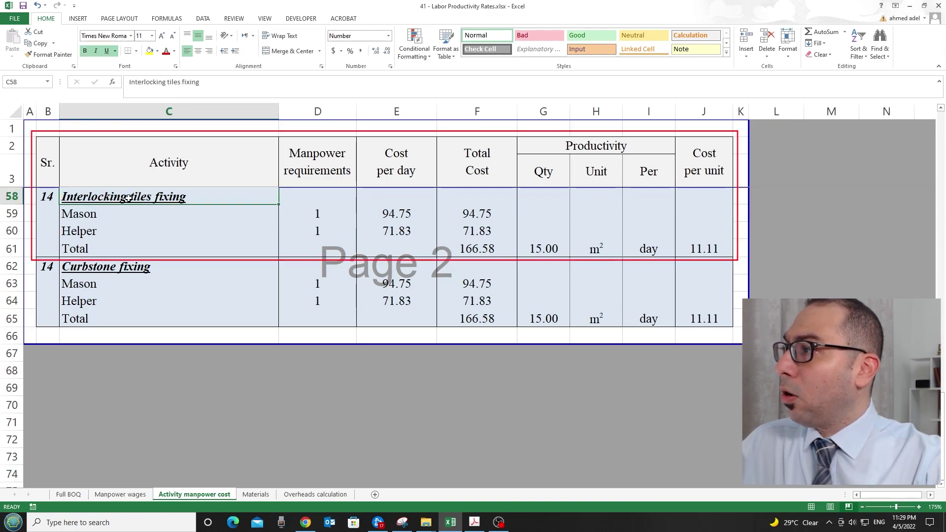
click(9, 215)
click(9, 231)
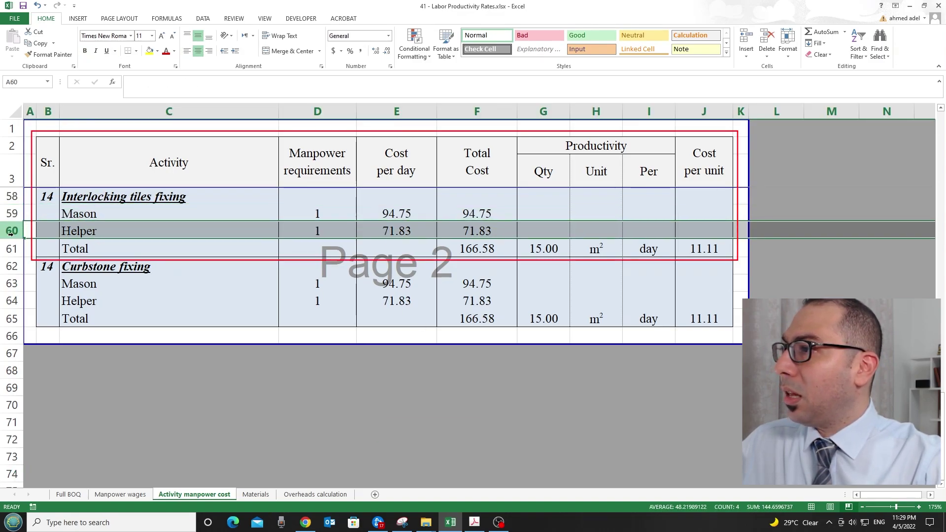
click(542, 249)
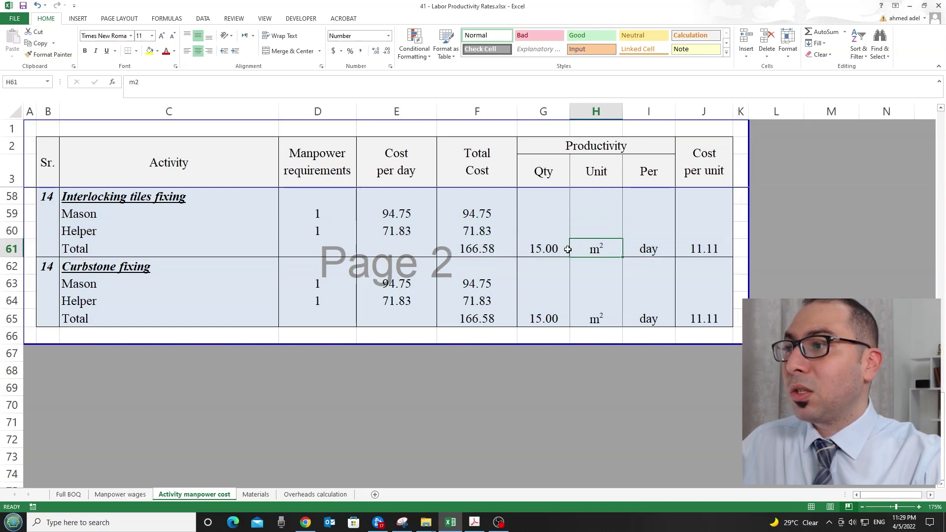
drag(589, 248, 561, 249)
Examine the mason and helper rows and the daily productivity quantity for Curbstone fixing.
click(103, 266)
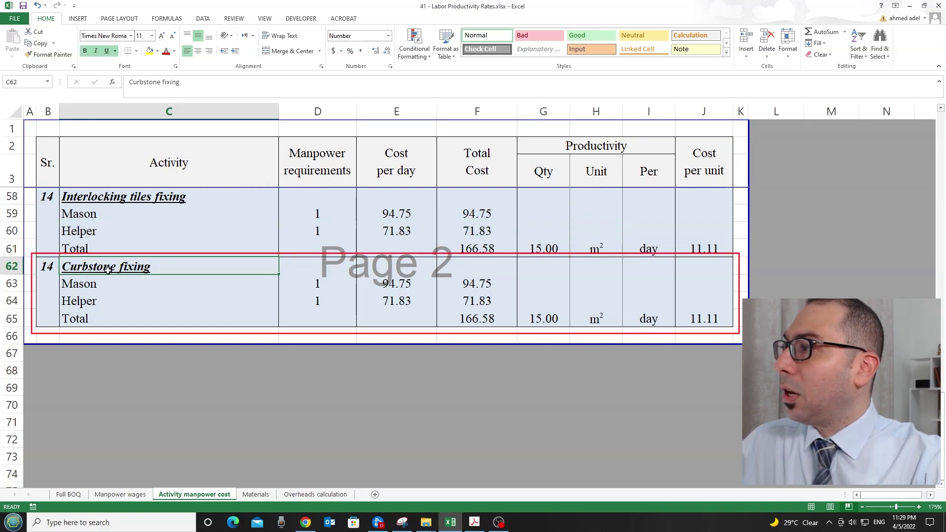
click(84, 285)
click(84, 300)
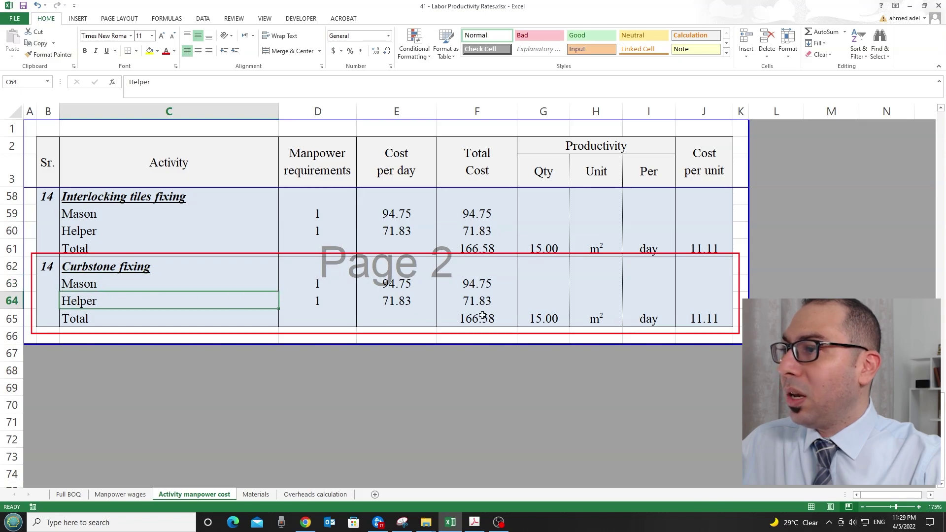
click(526, 318)
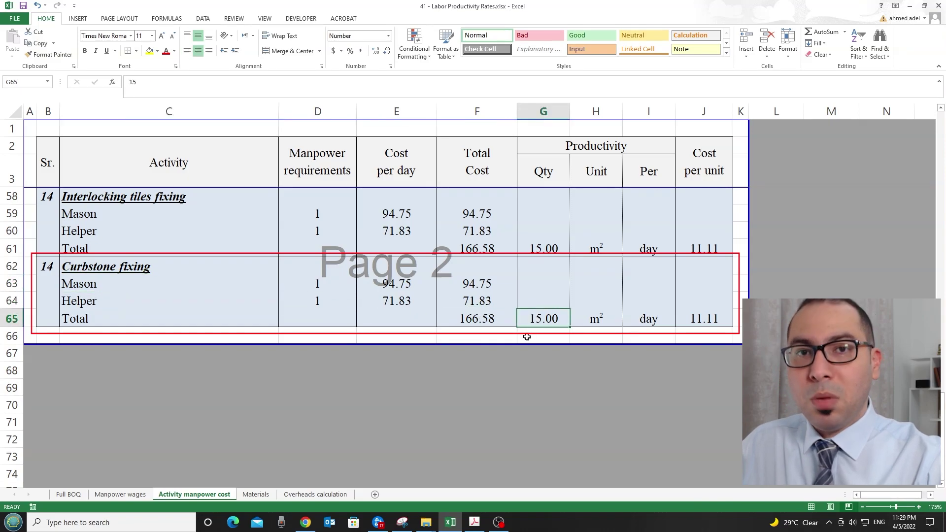
Revisit the total cost, crew numbers and daily quantity of Temporary site fencing, ending with the whole productivity quantity column.
scroll(544, 331, up, 1)
scroll(546, 330, up, 17)
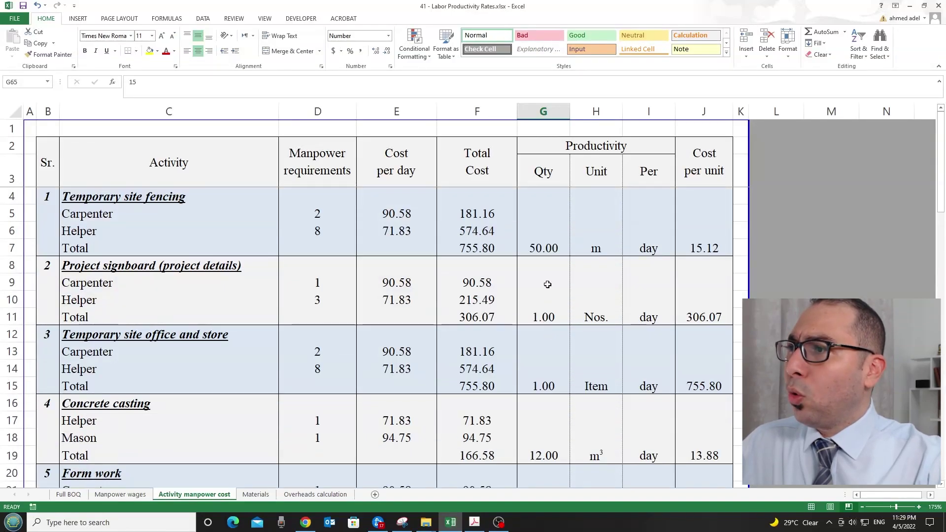
click(481, 250)
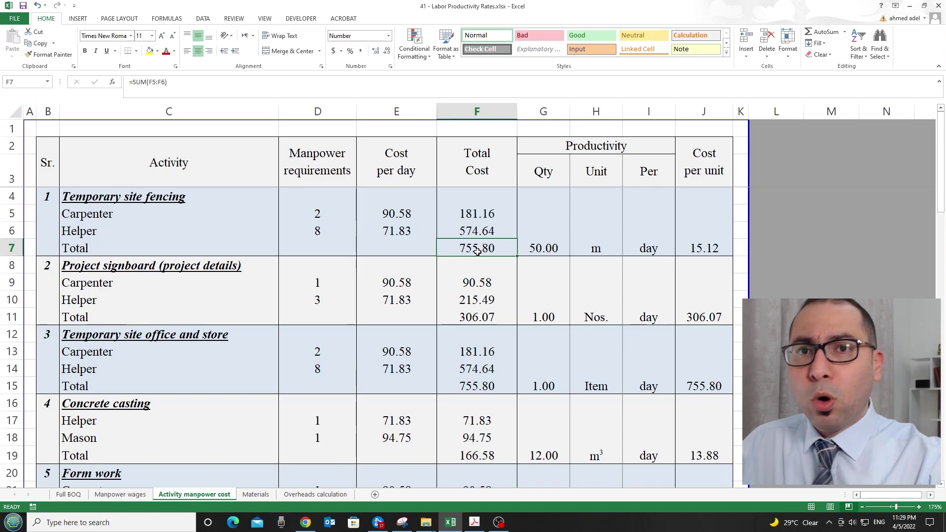
drag(317, 213, 316, 231)
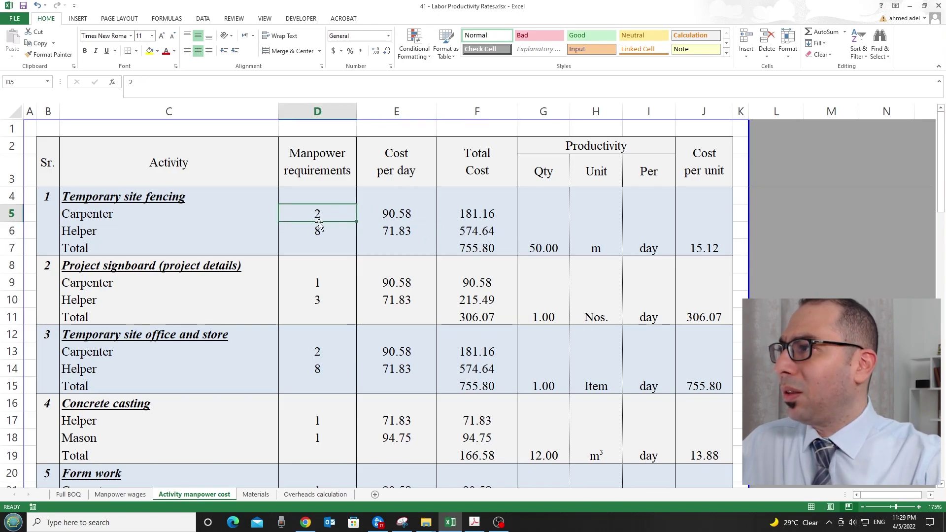
click(315, 231)
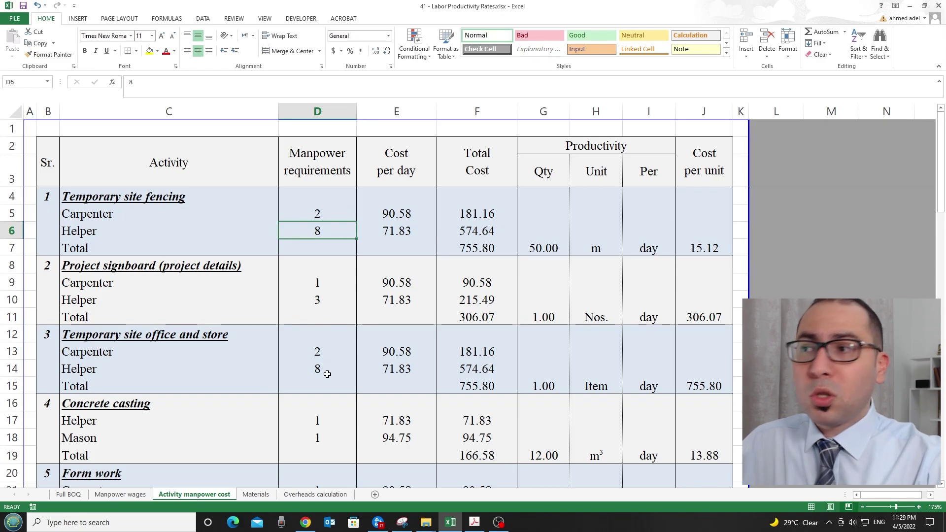
click(542, 252)
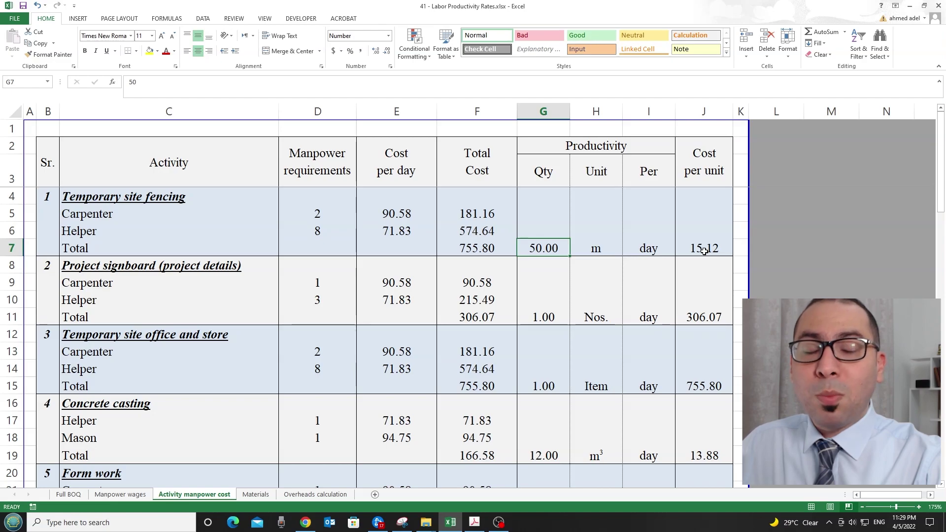
click(544, 111)
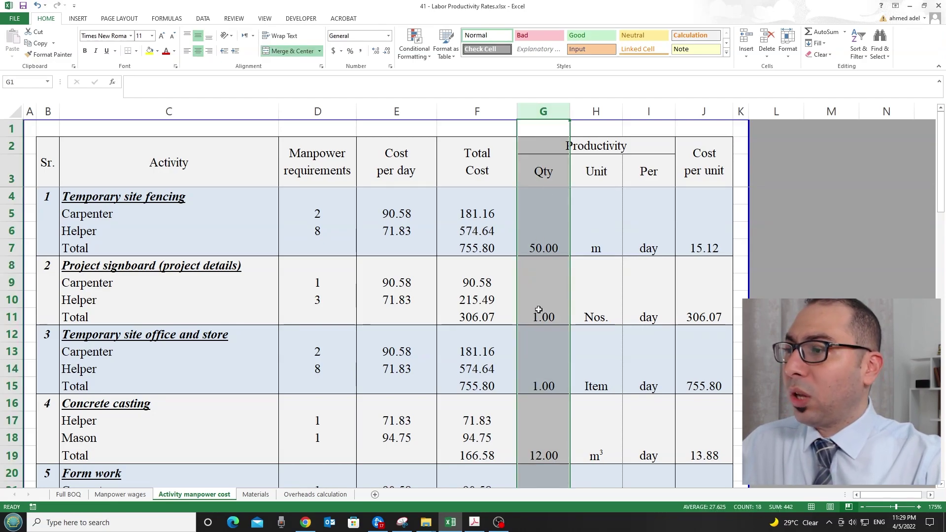